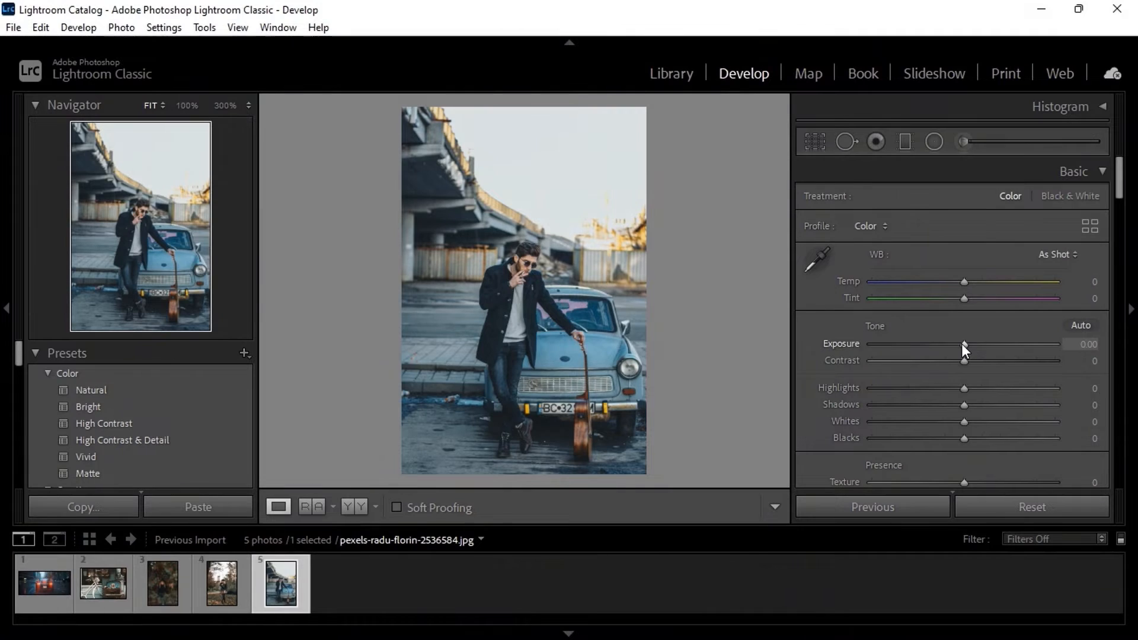
Raise the Exposure of the photo of the man beside the blue car to +0.52
{"action": "scroll", "coordinate": [961, 346], "scroll_direction": "up", "scroll_amount": 3}
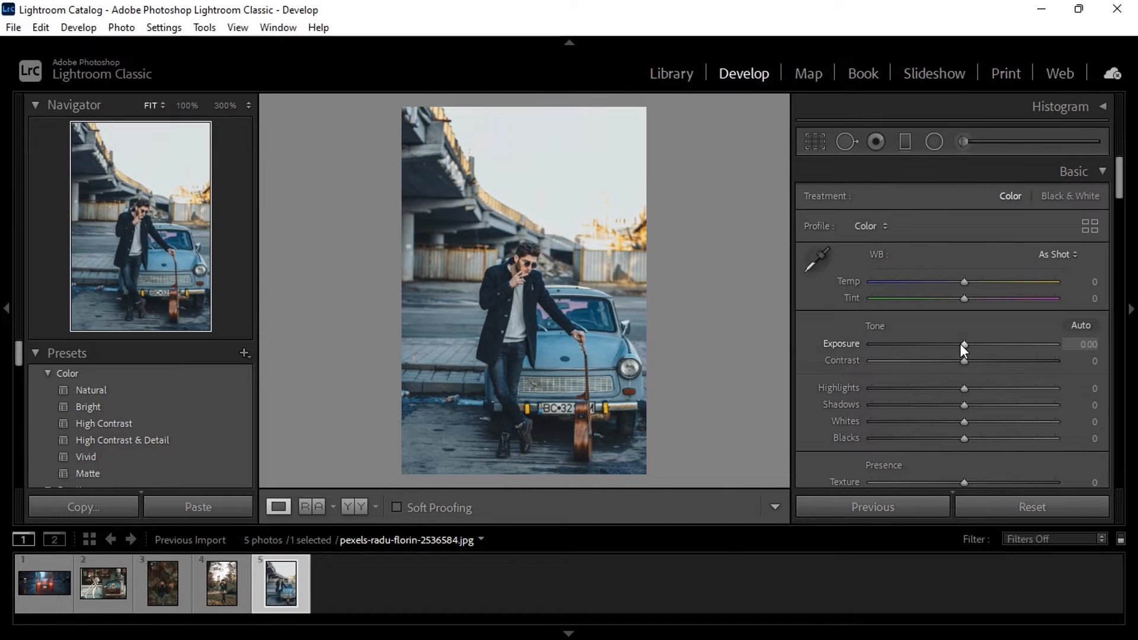
{"action": "scroll", "coordinate": [961, 349], "scroll_direction": "up", "scroll_amount": 1}
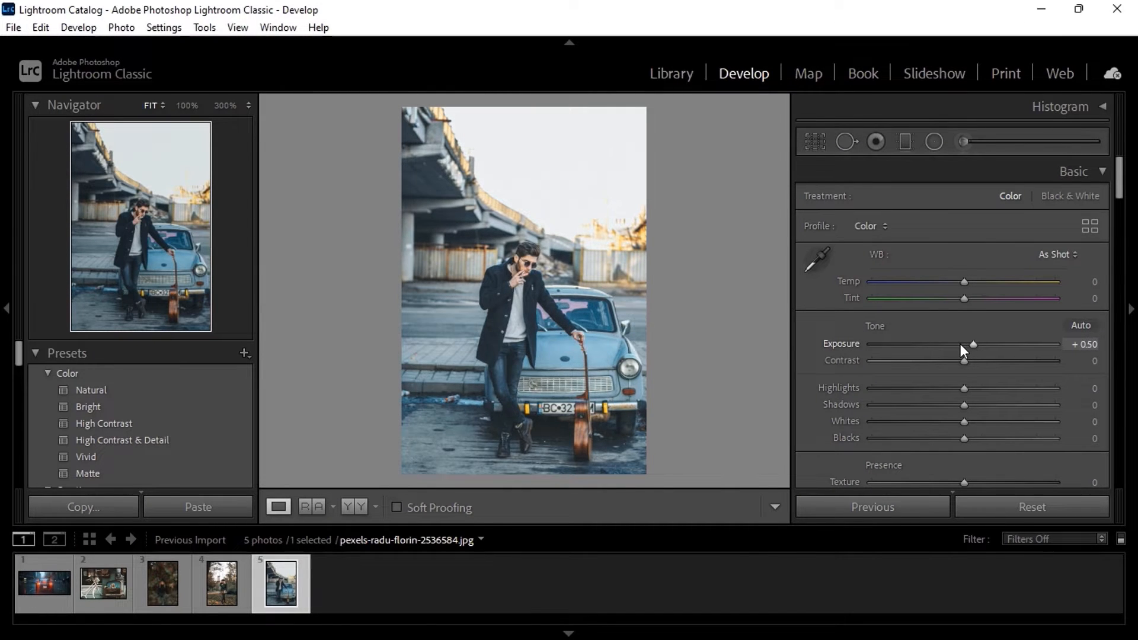
{"action": "left_click_drag", "start_coordinate": [973, 345], "coordinate": [972, 352]}
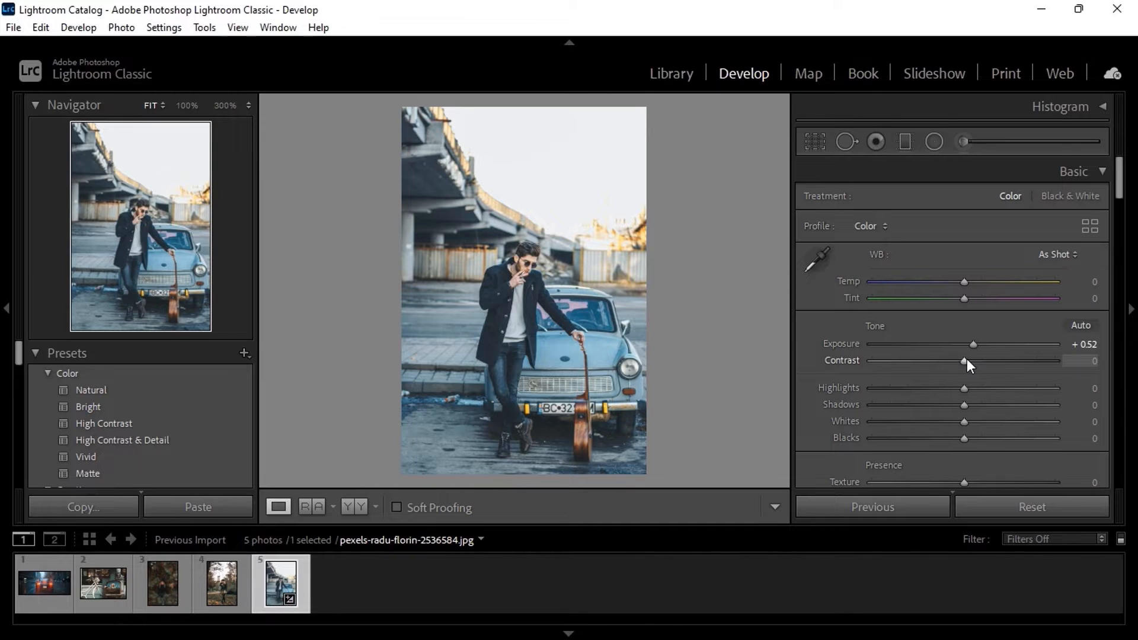
Set the photo's Contrast to +52
{"action": "key", "text": "Up"}
{"action": "key", "text": "Up"}
{"action": "key", "text": "Up"}
{"action": "key", "text": "Up"}
{"action": "key", "text": "Up"}
{"action": "key", "text": "Up"}
{"action": "key", "text": "Up"}
{"action": "key", "text": "Up"}
{"action": "key", "text": "Up"}
{"action": "key", "text": "Up"}
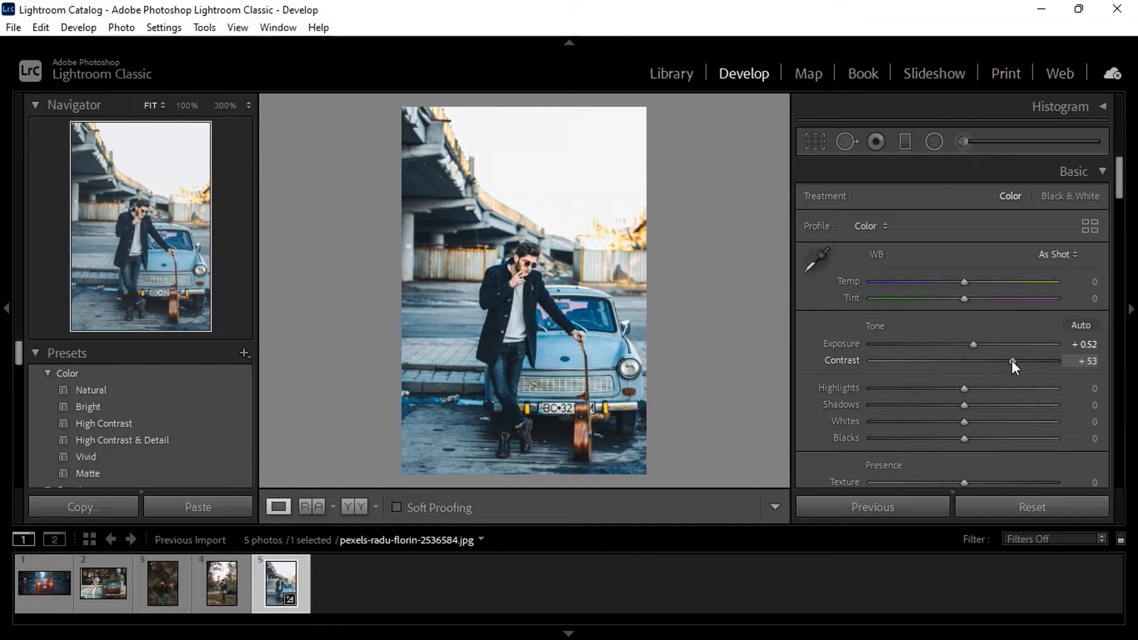
{"action": "left_click_drag", "start_coordinate": [1010, 362], "coordinate": [1012, 362]}
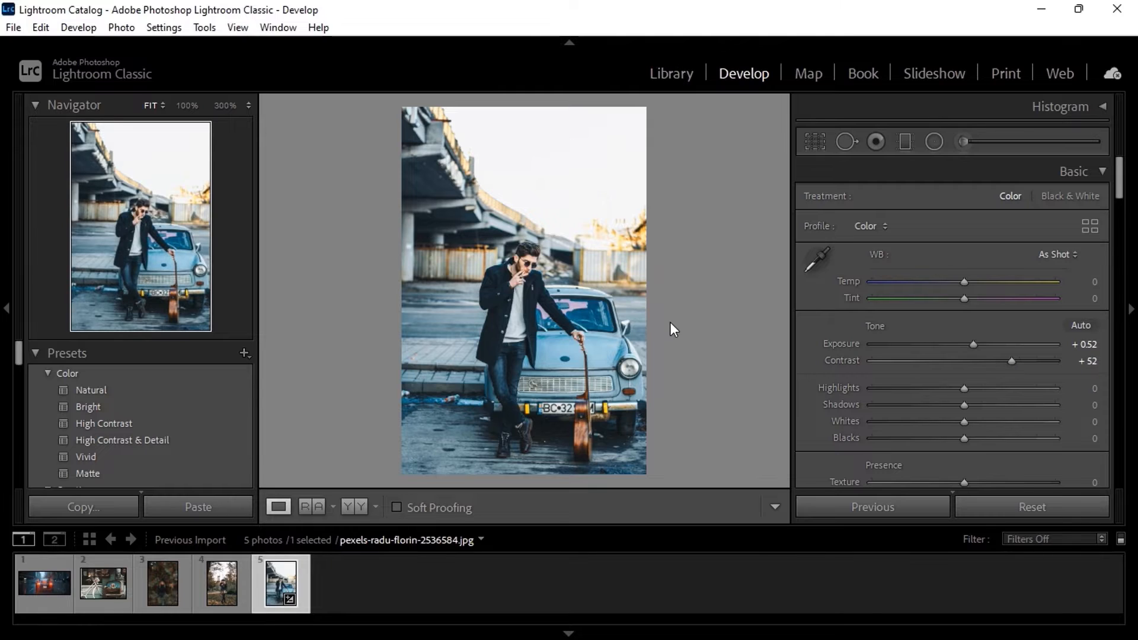
Lower the photo's Highlights to -24 and its Shadows to -28
{"action": "scroll", "coordinate": [968, 269], "scroll_direction": "down", "scroll_amount": 5}
{"action": "scroll", "coordinate": [967, 269], "scroll_direction": "down", "scroll_amount": 3}
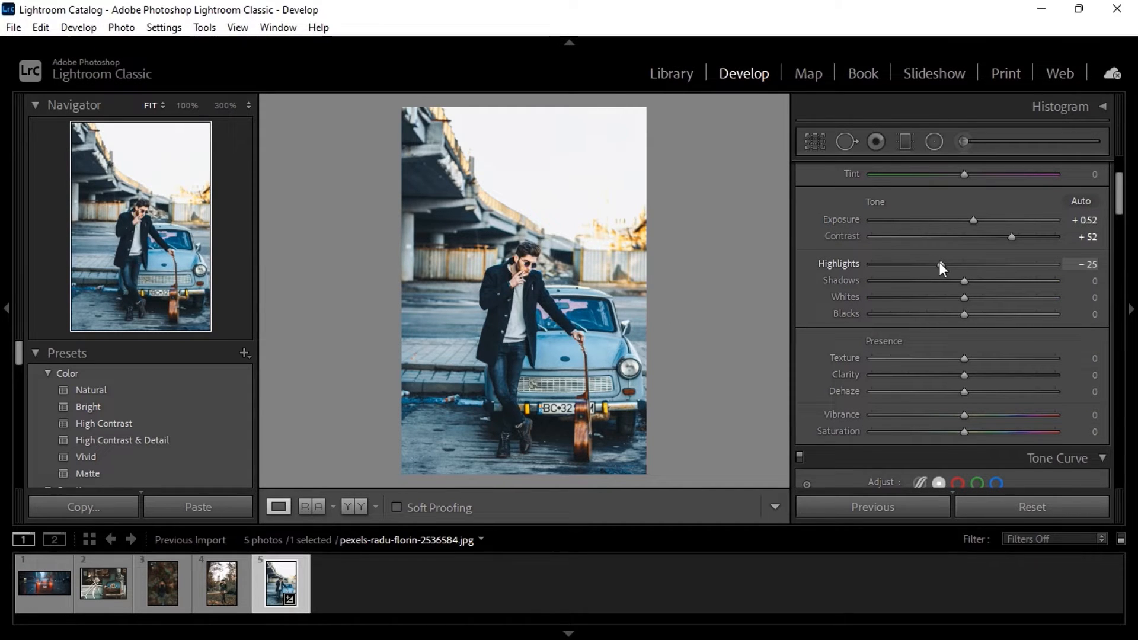
{"action": "left_click", "coordinate": [942, 264]}
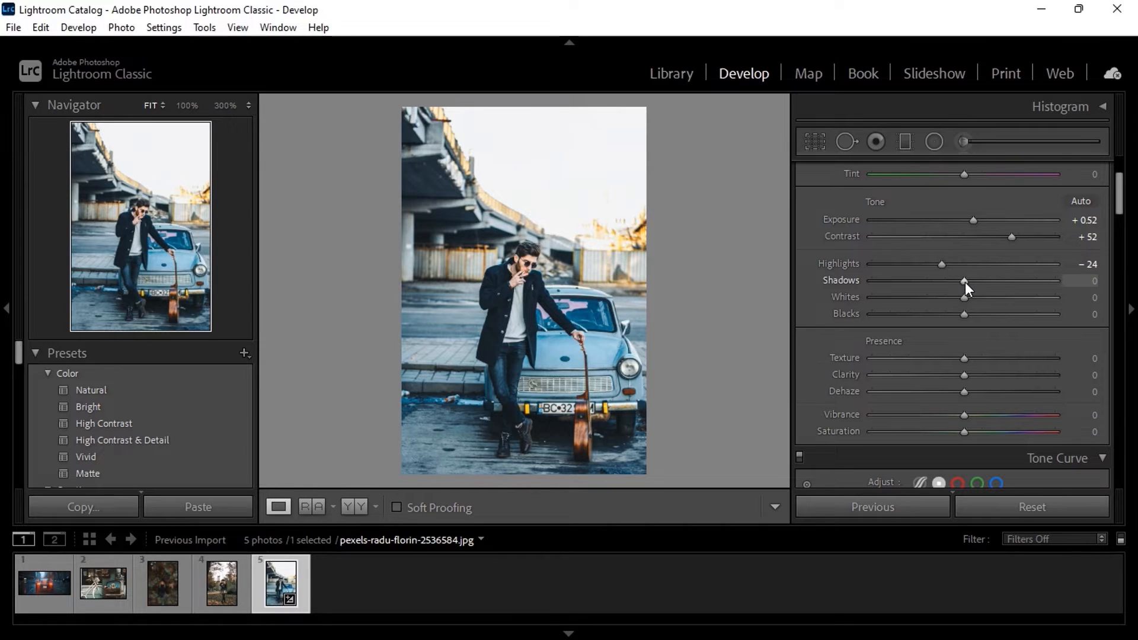
{"action": "scroll", "coordinate": [965, 282], "scroll_direction": "down", "scroll_amount": 5}
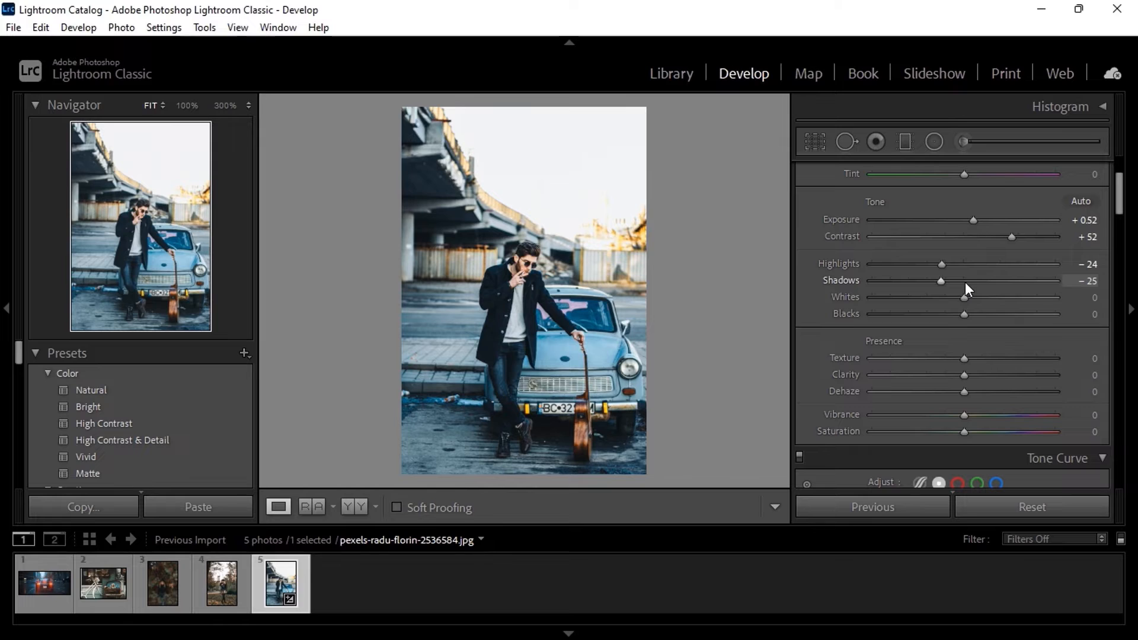
{"action": "scroll", "coordinate": [964, 282], "scroll_direction": "down", "scroll_amount": 2}
{"action": "left_click_drag", "start_coordinate": [932, 282], "coordinate": [938, 283]}
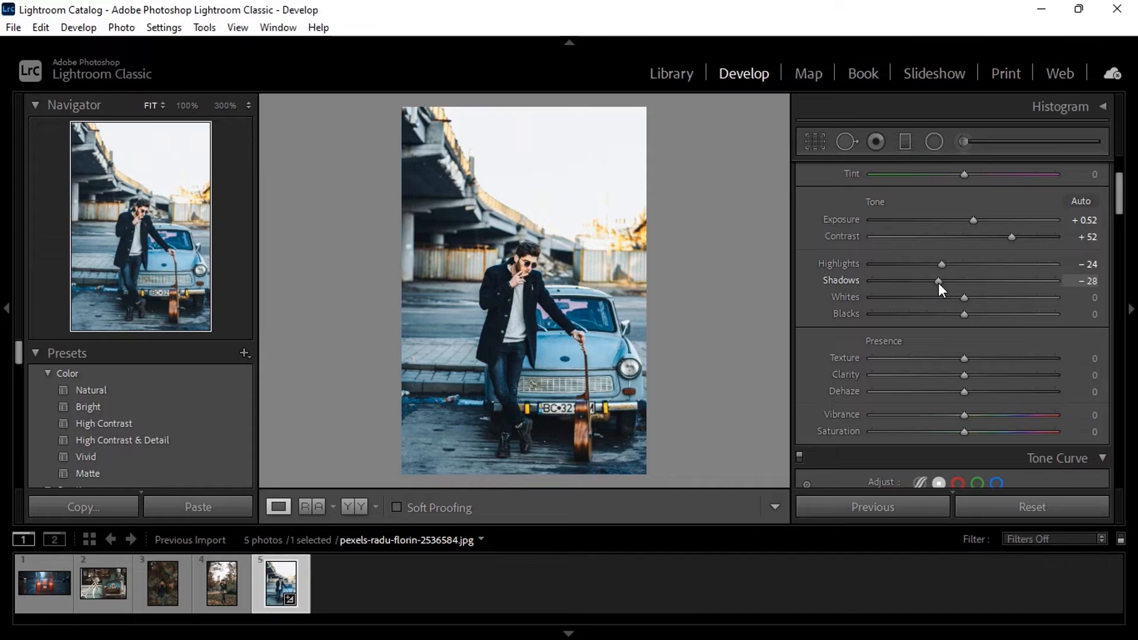
Lower the photo's Whites to -100 and raise its Blacks to +34
{"action": "left_click", "coordinate": [983, 304]}
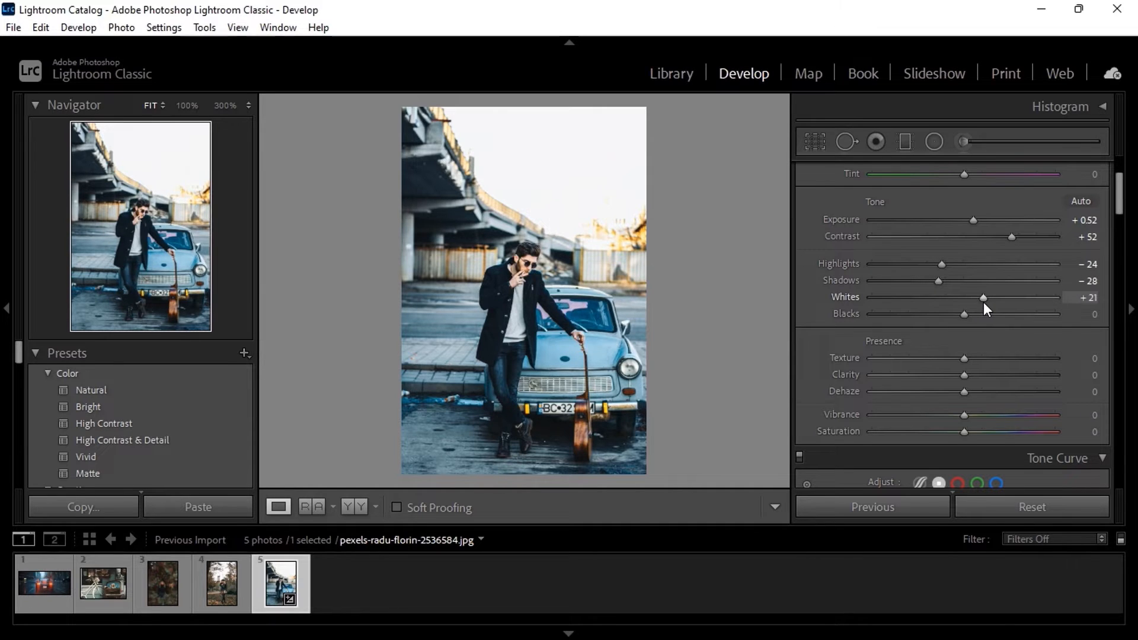
{"action": "left_click_drag", "start_coordinate": [982, 297], "coordinate": [860, 299]}
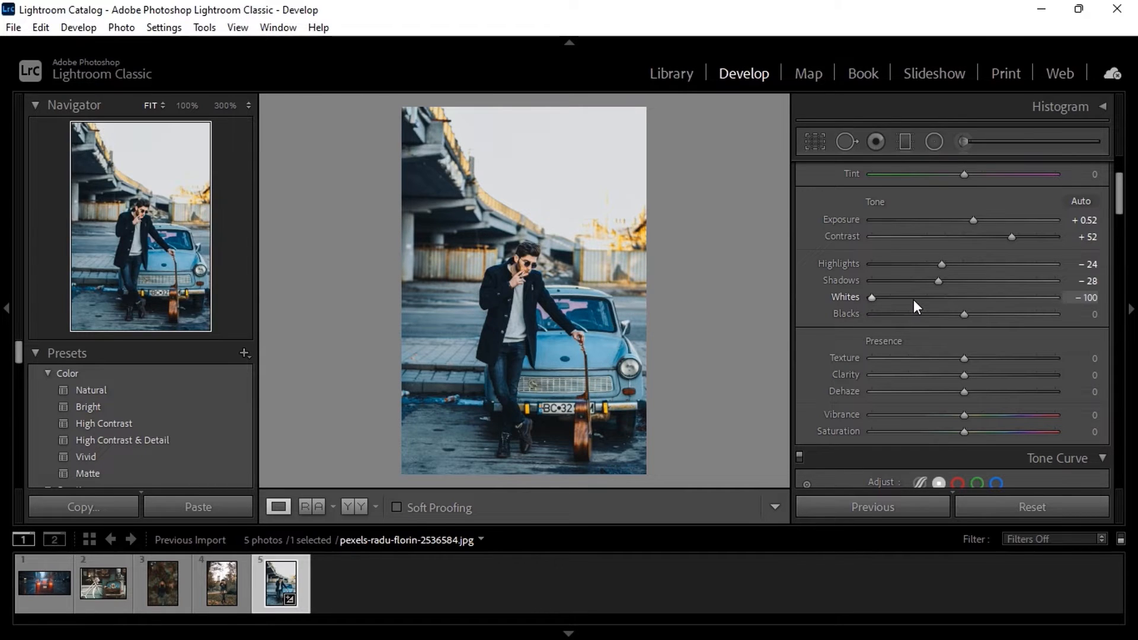
{"action": "key", "text": "Up"}
{"action": "key", "text": "Up"}
{"action": "key", "text": "Up"}
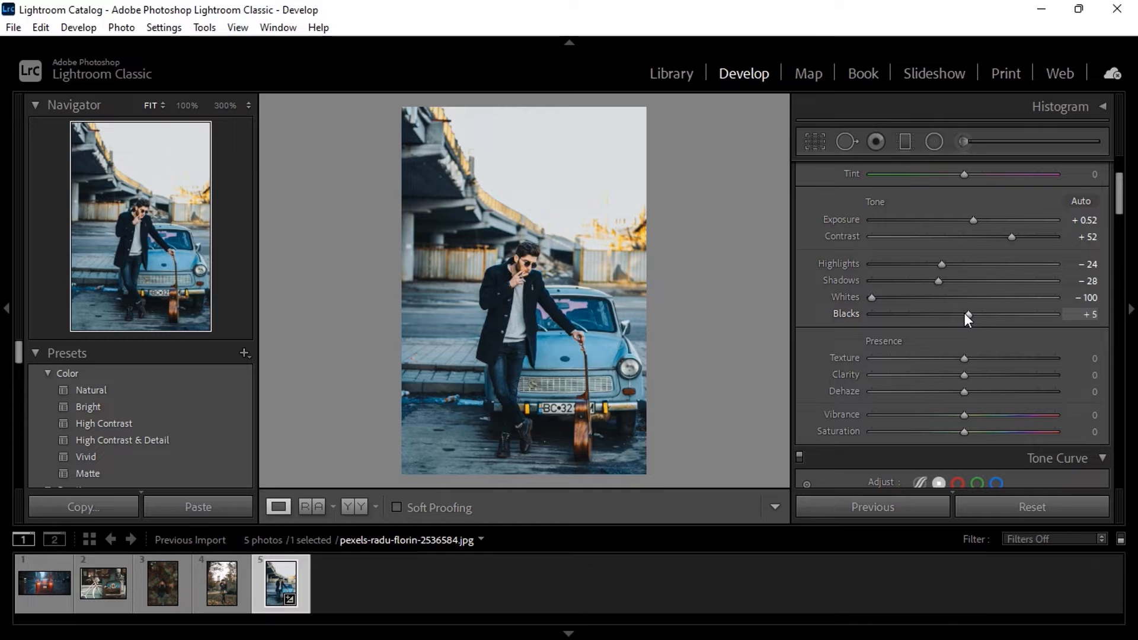
{"action": "key", "text": "Up"}
{"action": "key", "text": "Up"}
{"action": "key", "text": "Up"}
{"action": "key", "text": "Up"}
{"action": "key", "text": "Up"}
{"action": "key", "text": "Up"}
{"action": "key", "text": "Up"}
{"action": "key", "text": "Up"}
{"action": "key", "text": "Up"}
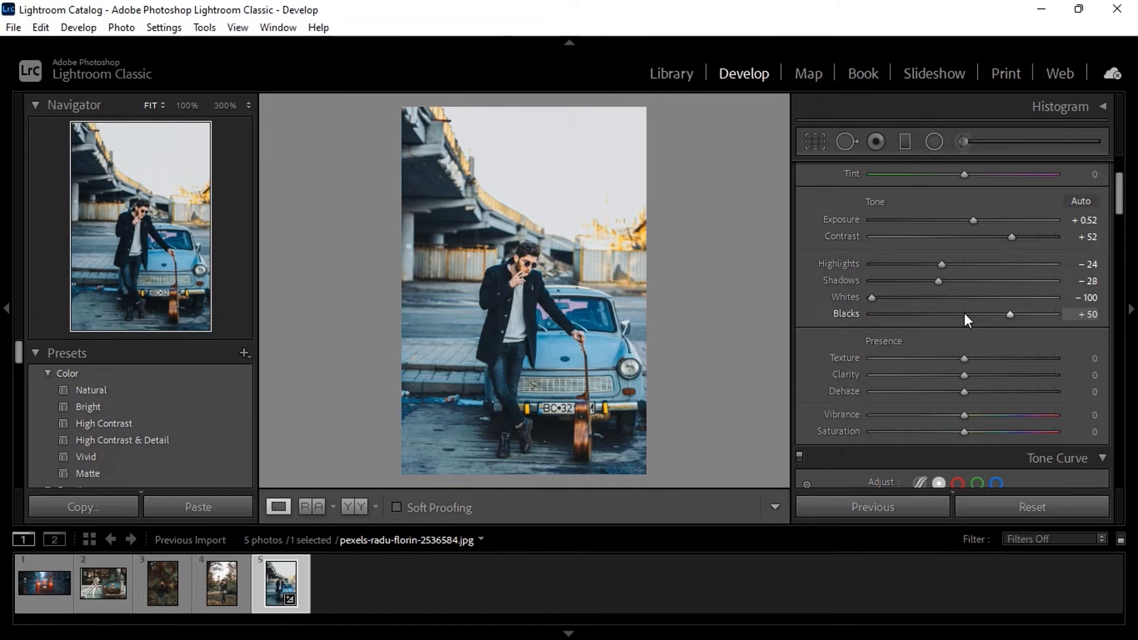
{"action": "left_click_drag", "start_coordinate": [1017, 317], "coordinate": [992, 325]}
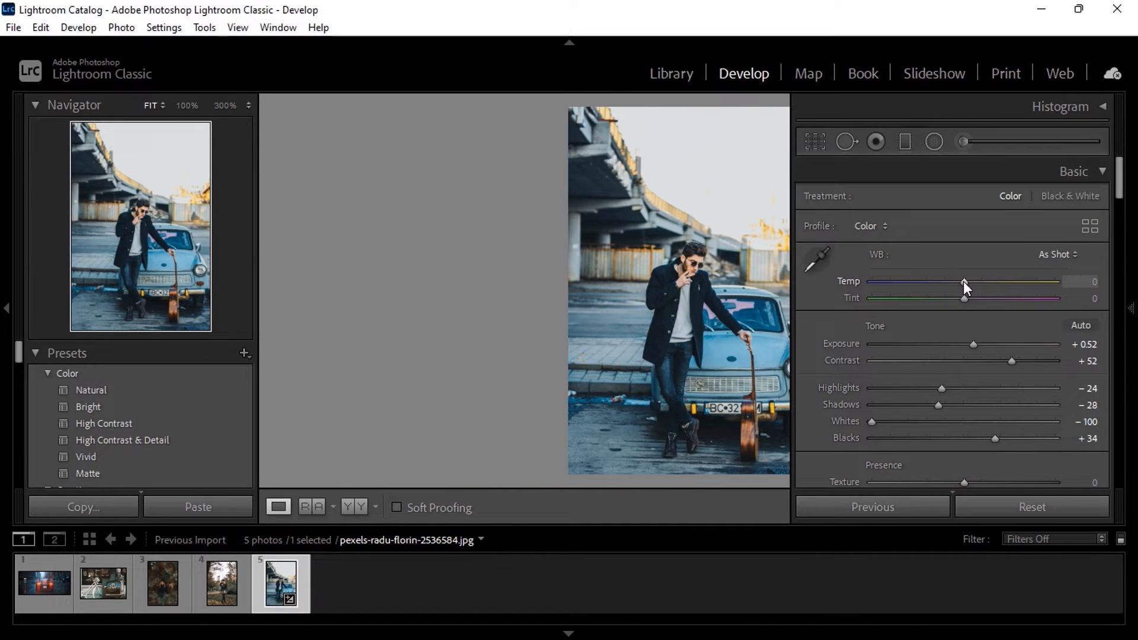
Warm the white balance with Temp at +8 and Tint at +1
{"action": "left_click", "coordinate": [963, 281]}
{"action": "left_click_drag", "start_coordinate": [963, 282], "coordinate": [966, 301]}
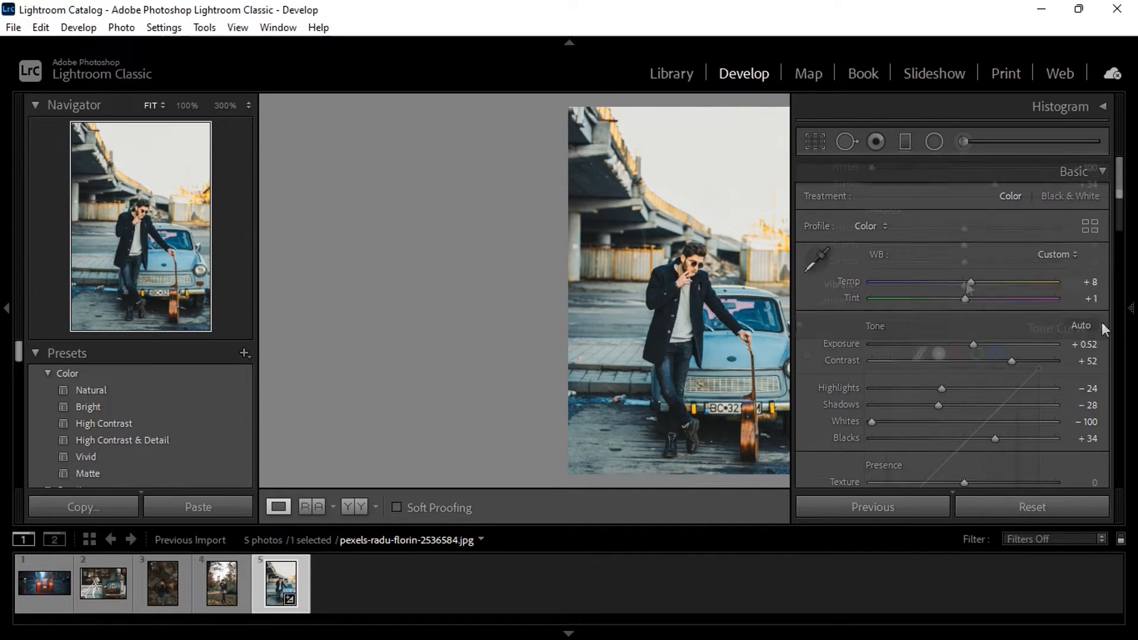
Lower the photo's Vibrance to -26
{"action": "scroll", "coordinate": [966, 288], "scroll_direction": "down", "scroll_amount": 5}
{"action": "key", "text": "Down"}
{"action": "key", "text": "Down"}
{"action": "key", "text": "Down"}
{"action": "key", "text": "Down"}
{"action": "key", "text": "Down"}
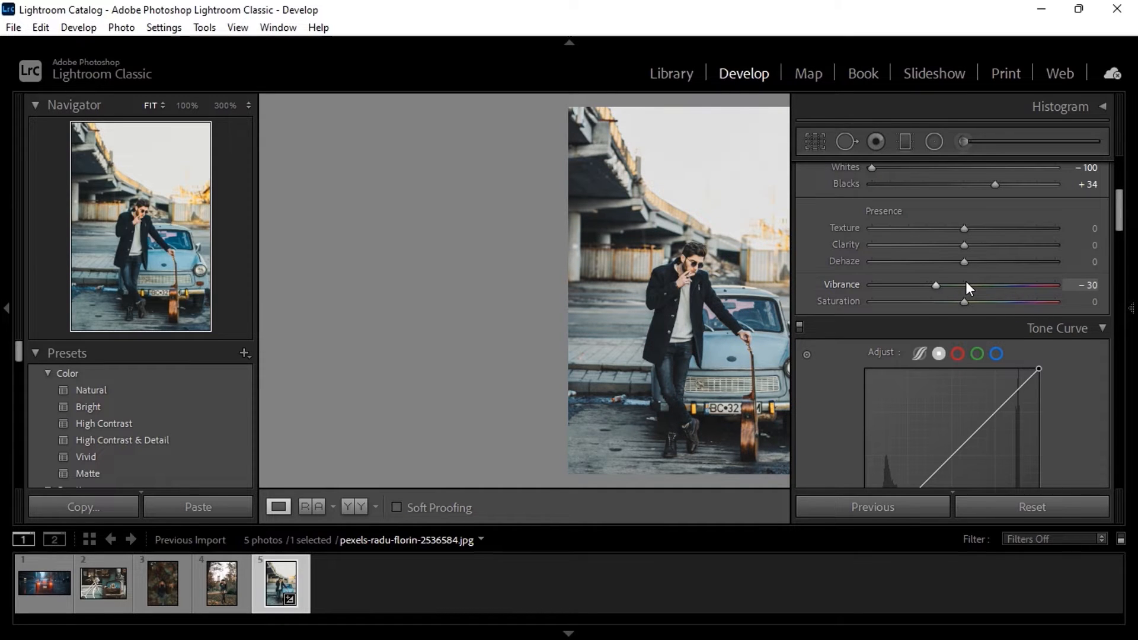
{"action": "key", "text": "Up"}
{"action": "left_click_drag", "start_coordinate": [935, 286], "coordinate": [940, 287]}
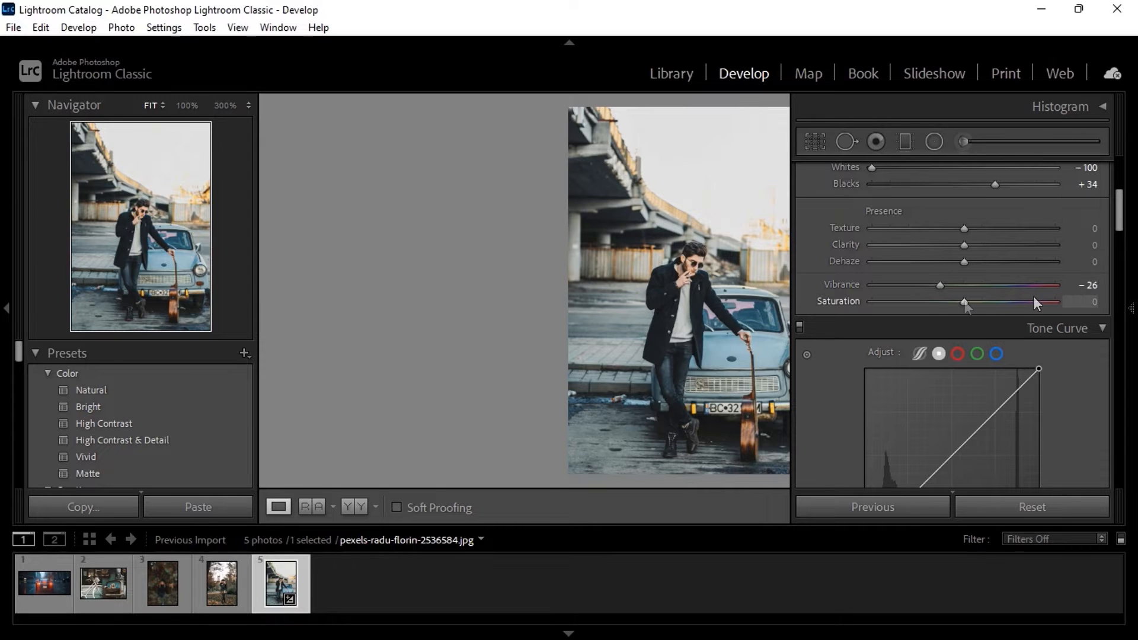
Lower the photo's overall Saturation to -21
{"action": "left_click_drag", "start_coordinate": [964, 301], "coordinate": [942, 307]}
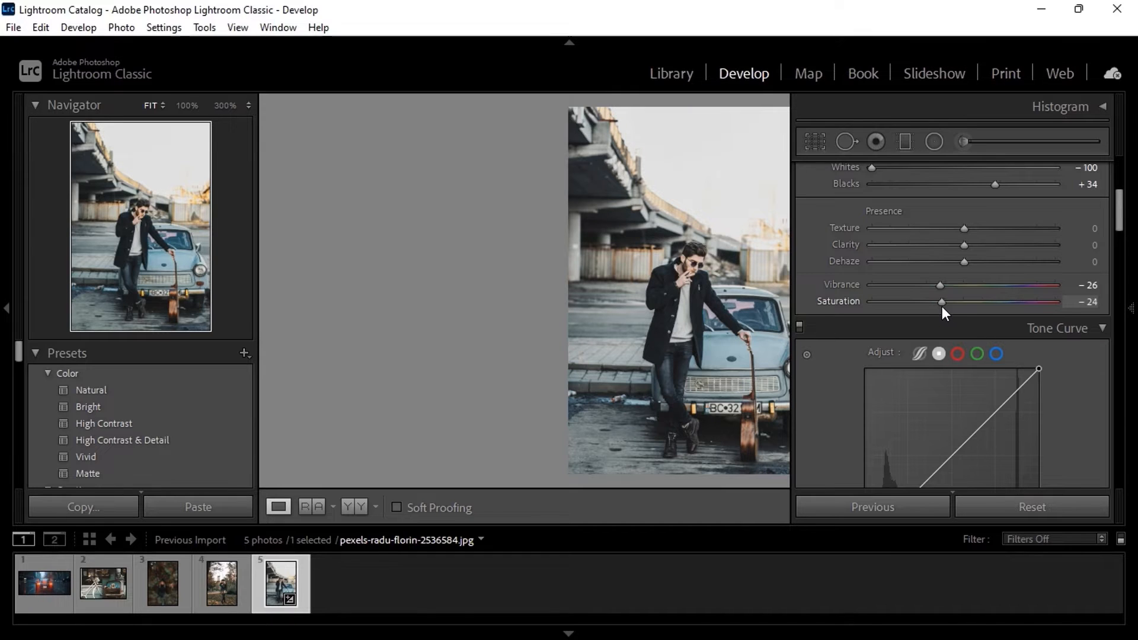
{"action": "key", "text": "Up"}
{"action": "key", "text": "Up"}
{"action": "left_click_drag", "start_coordinate": [946, 301], "coordinate": [943, 303]}
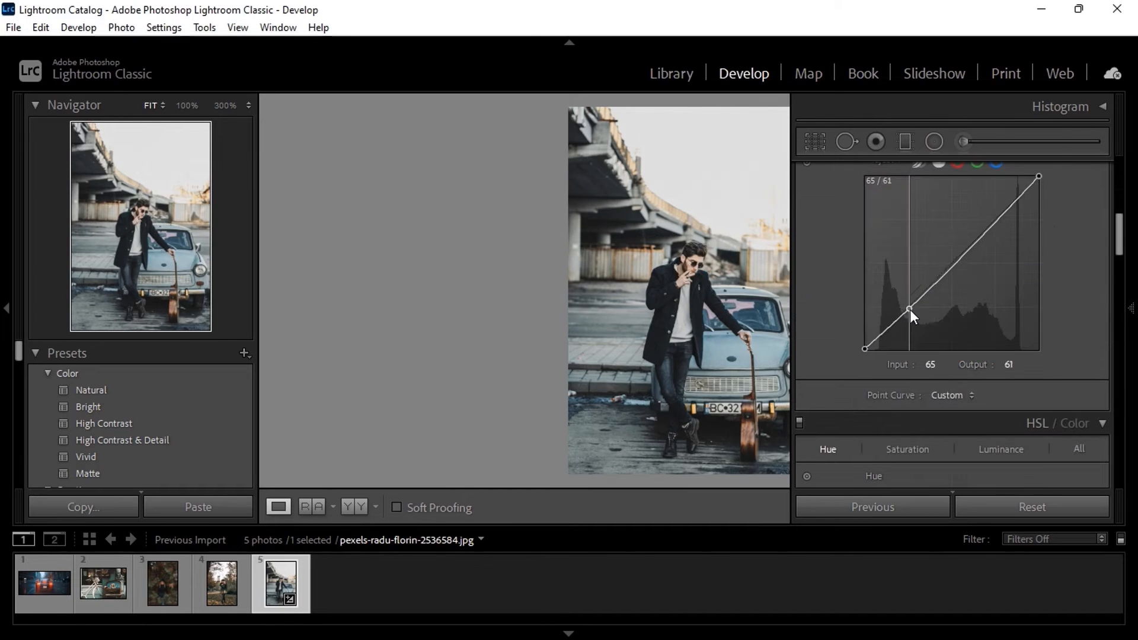
Pull the RGB point curve below the diagonal with a shadow point, a midtone point at 138/79 and a highlight point at 196/146
{"action": "left_click_drag", "start_coordinate": [909, 309], "coordinate": [920, 323]}
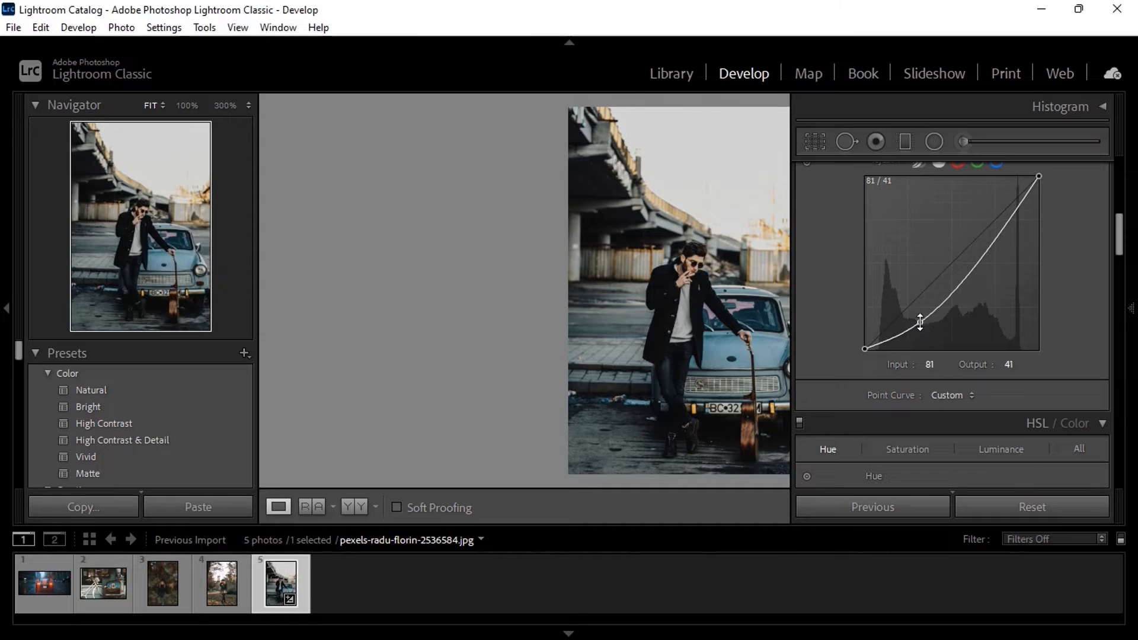
{"action": "left_click", "coordinate": [952, 296]}
{"action": "left_click_drag", "start_coordinate": [955, 297], "coordinate": [957, 294]}
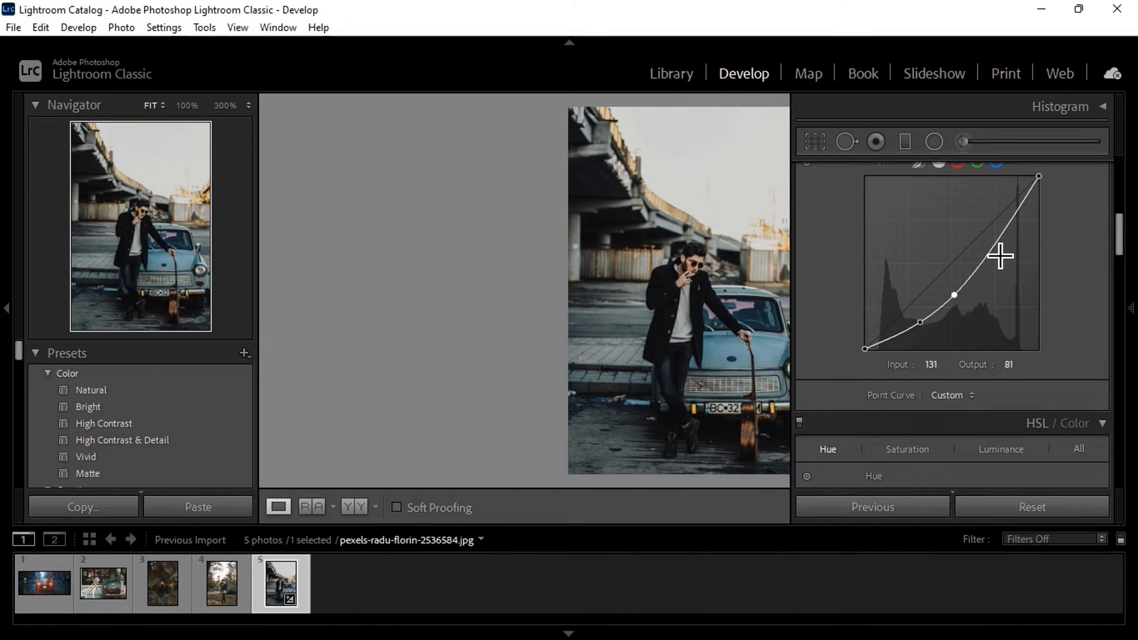
{"action": "left_click_drag", "start_coordinate": [993, 246], "coordinate": [999, 257]}
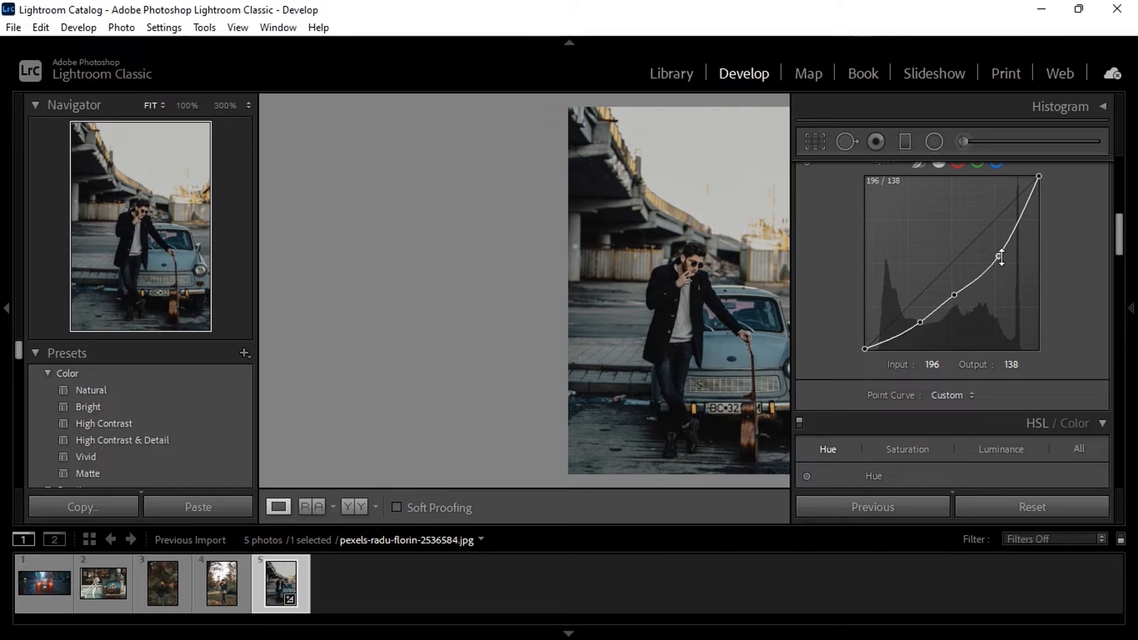
{"action": "left_click_drag", "start_coordinate": [1001, 258], "coordinate": [999, 250]}
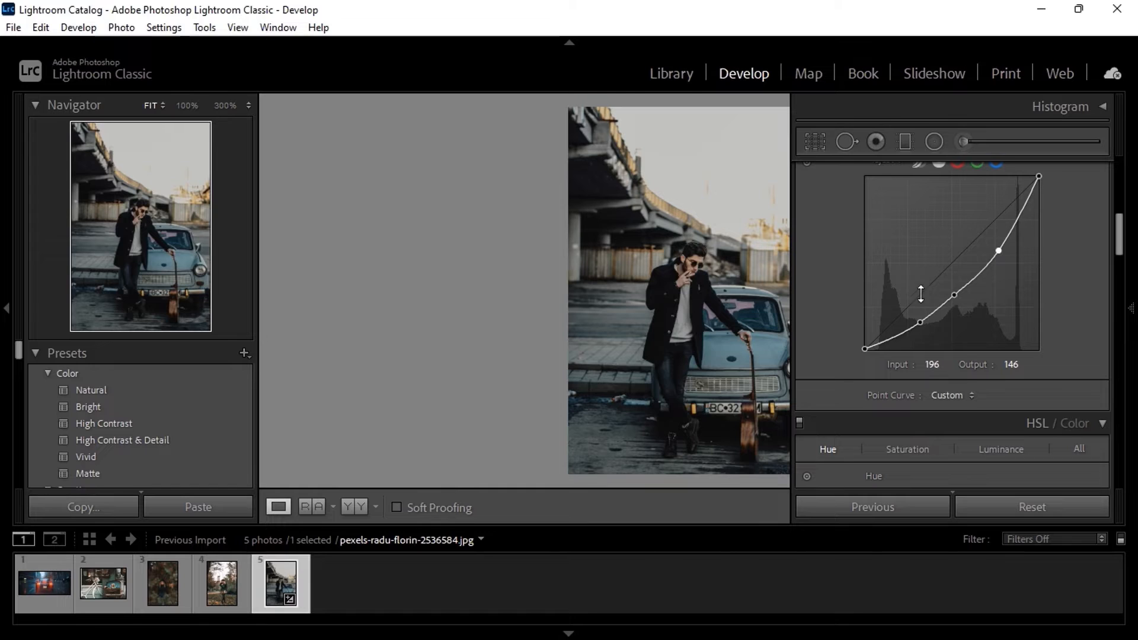
{"action": "left_click_drag", "start_coordinate": [920, 322], "coordinate": [959, 296]}
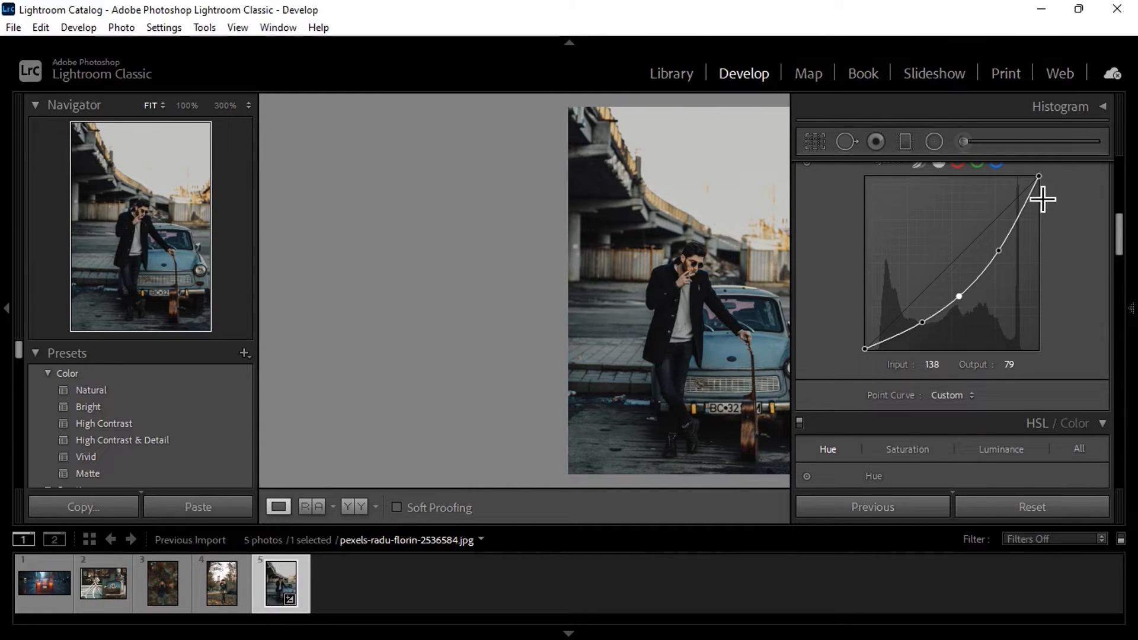
Raise the midtones of the blue channel tone curve with a point at input 122, output 139
{"action": "scroll", "coordinate": [1120, 250], "scroll_direction": "up", "scroll_amount": 2}
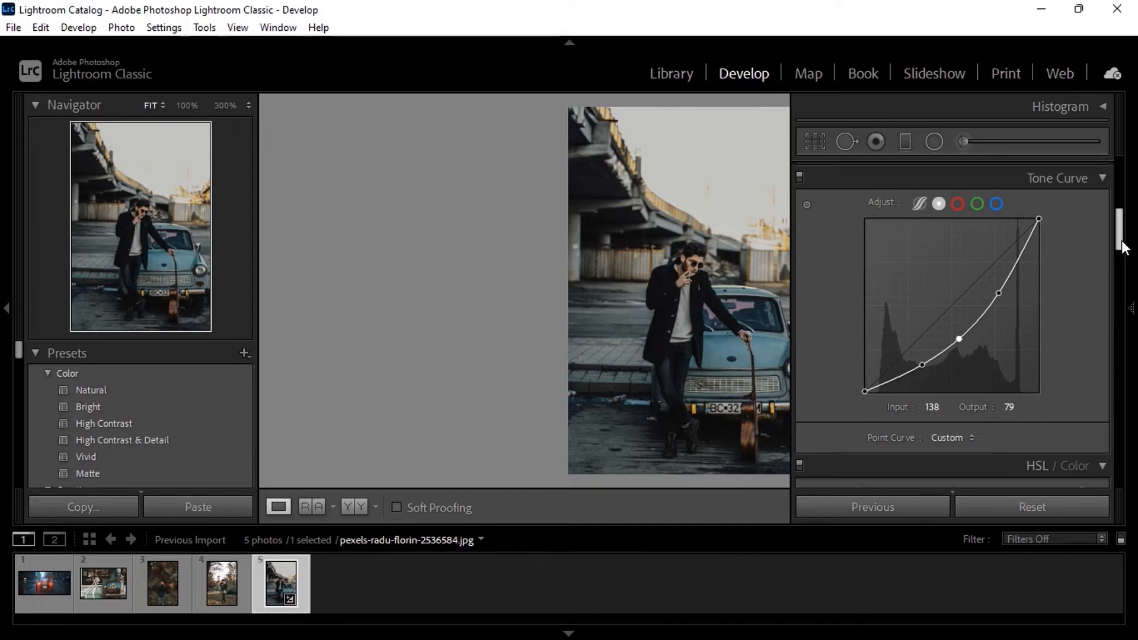
{"action": "left_click", "coordinate": [996, 204]}
{"action": "left_click_drag", "start_coordinate": [950, 311], "coordinate": [949, 298]}
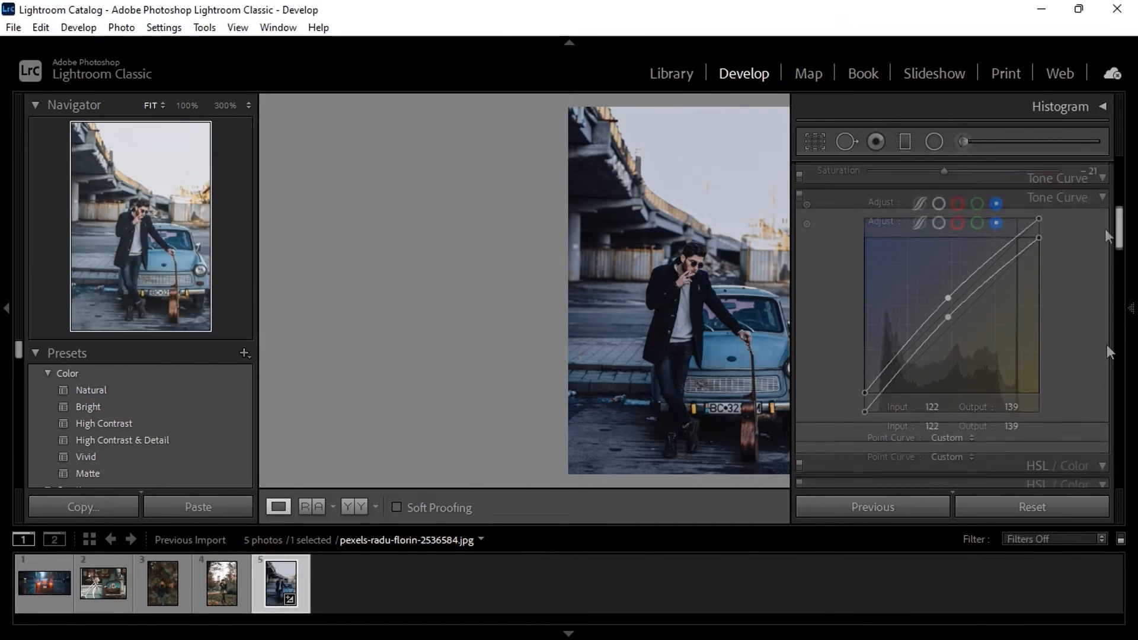
{"action": "left_click", "coordinate": [940, 223]}
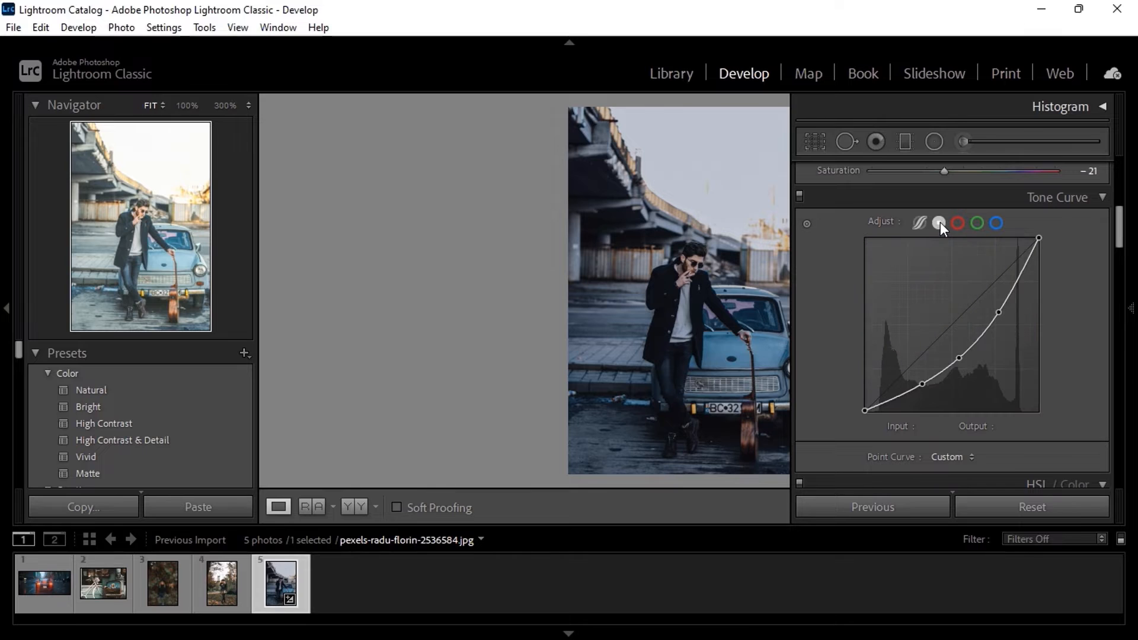
{"action": "left_click", "coordinate": [996, 223]}
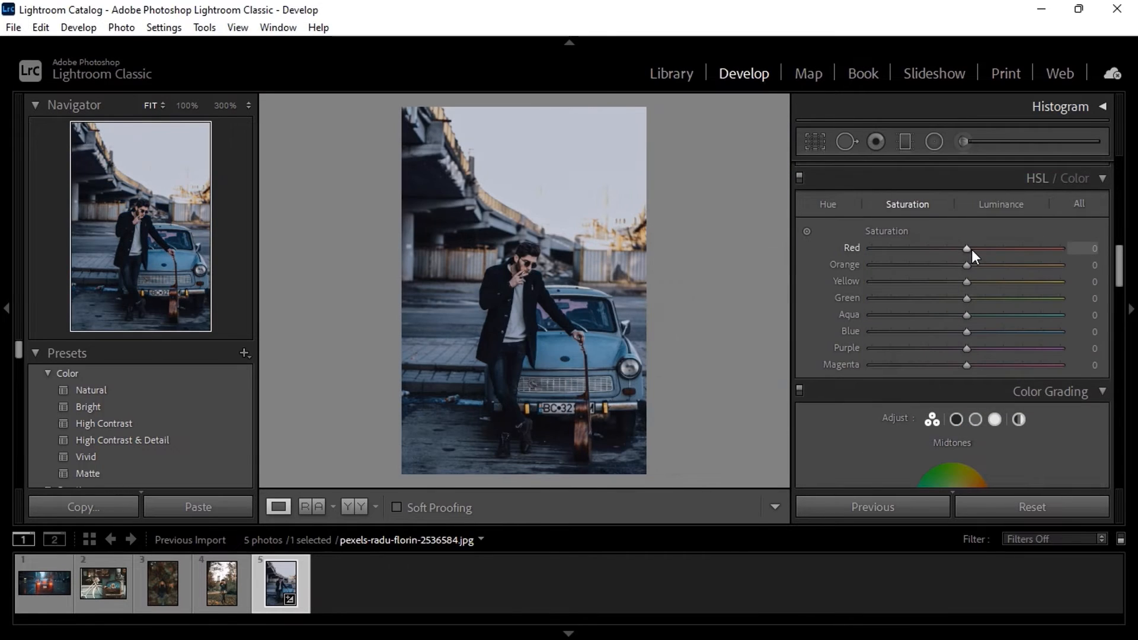
Set the red Saturation to +16 in the HSL adjustments and slightly lower the red Luminance
{"action": "left_click_drag", "start_coordinate": [971, 249], "coordinate": [981, 252]}
{"action": "left_click", "coordinate": [993, 204]}
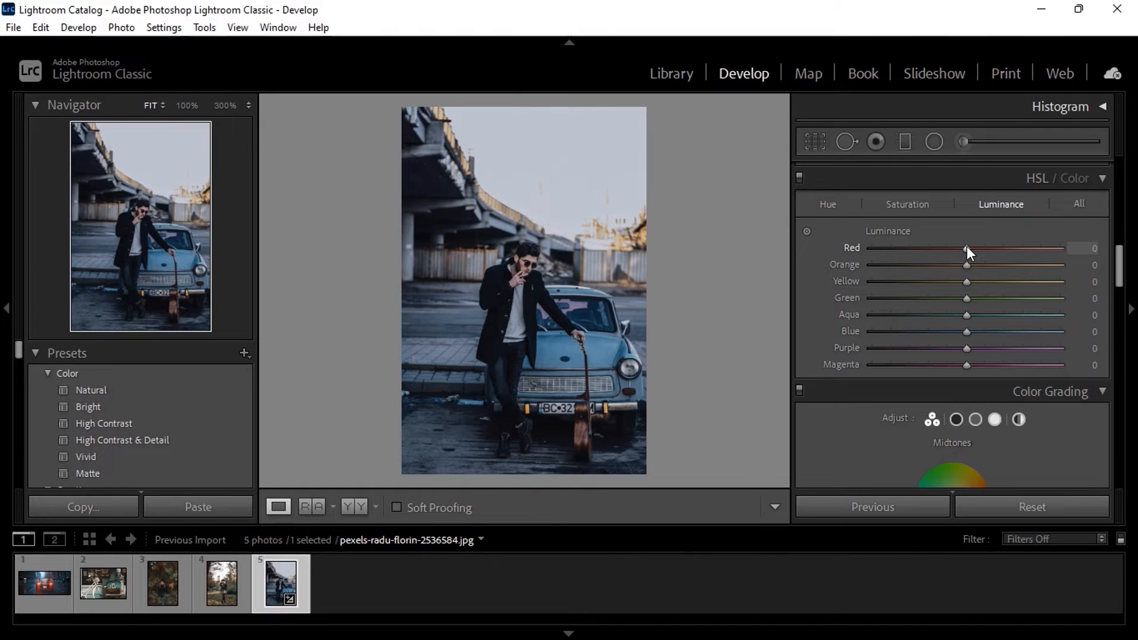
{"action": "left_click_drag", "start_coordinate": [967, 248], "coordinate": [957, 253]}
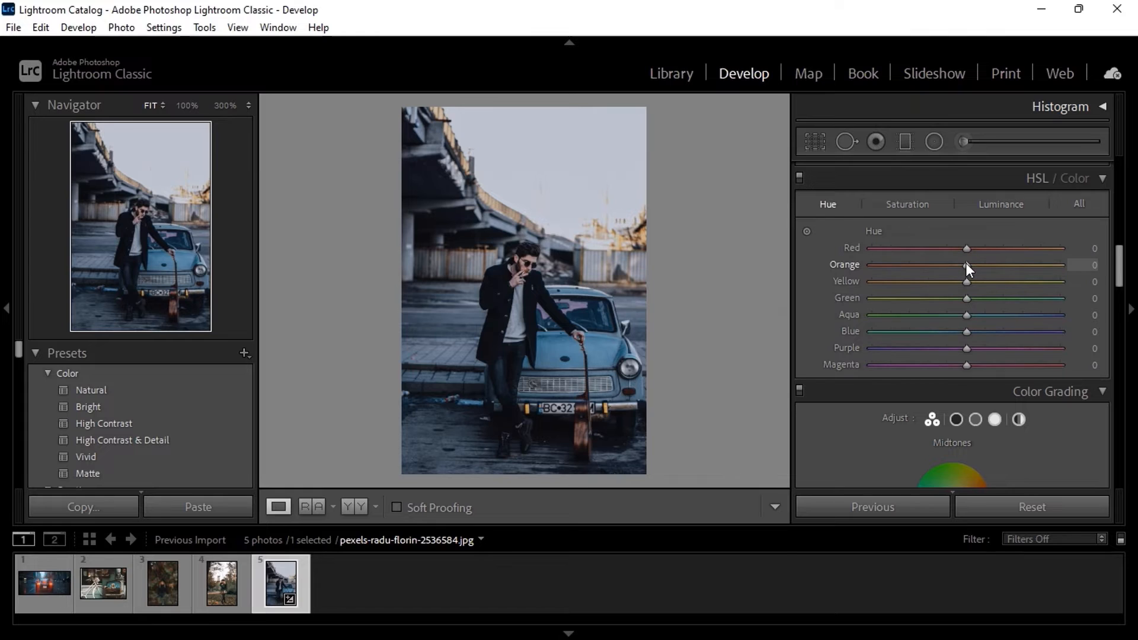
Shift the orange Hue to -17 and raise the orange Saturation to +31 in the HSL adjustments
{"action": "left_click_drag", "start_coordinate": [958, 265], "coordinate": [949, 270]}
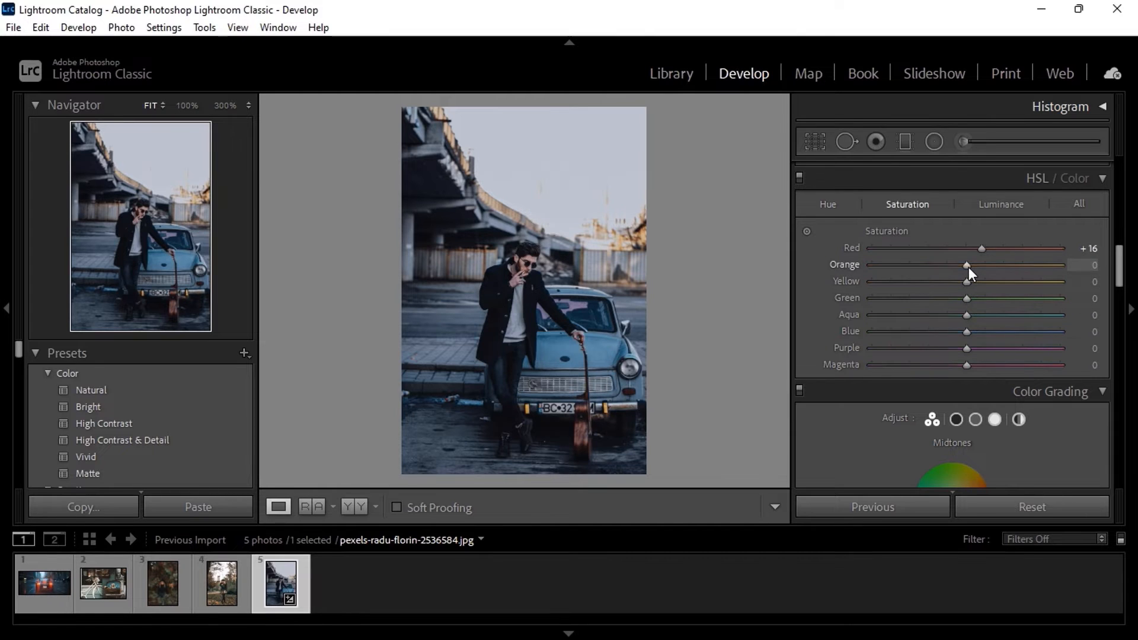
{"action": "left_click_drag", "start_coordinate": [969, 266], "coordinate": [967, 267]}
{"action": "scroll", "coordinate": [969, 267], "scroll_direction": "up", "scroll_amount": 10}
{"action": "scroll", "coordinate": [968, 267], "scroll_direction": "up", "scroll_amount": 15}
{"action": "scroll", "coordinate": [997, 270], "scroll_direction": "down", "scroll_amount": 4}
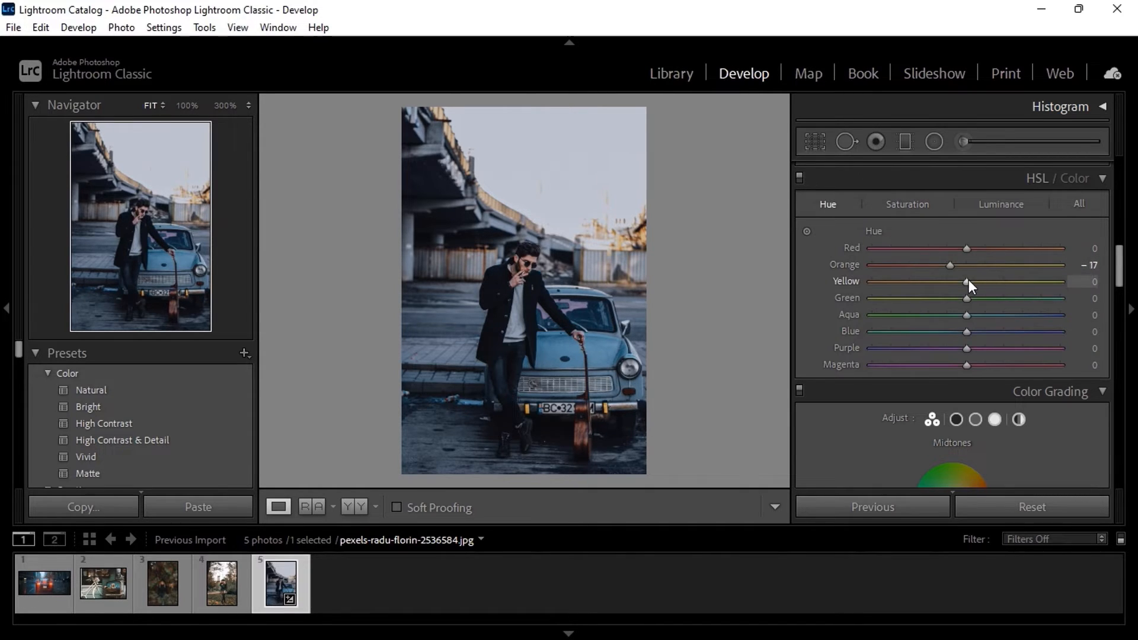
Set both the yellow Hue and the yellow Saturation to -100 in the HSL adjustments
{"action": "left_click_drag", "start_coordinate": [968, 280], "coordinate": [872, 286]}
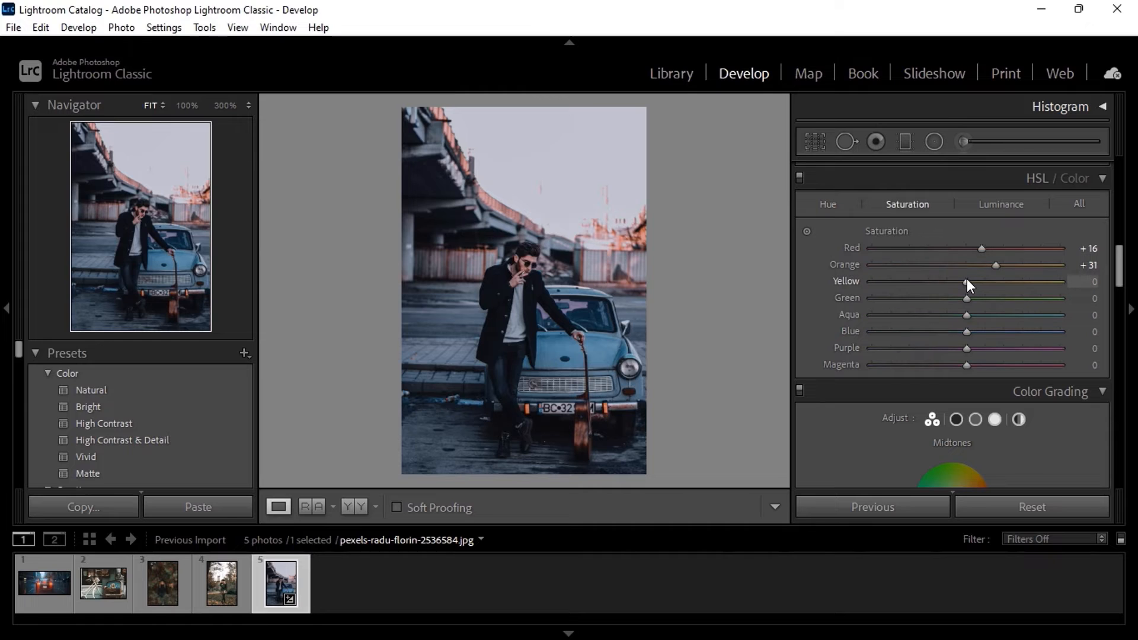
{"action": "left_click_drag", "start_coordinate": [966, 281], "coordinate": [868, 282]}
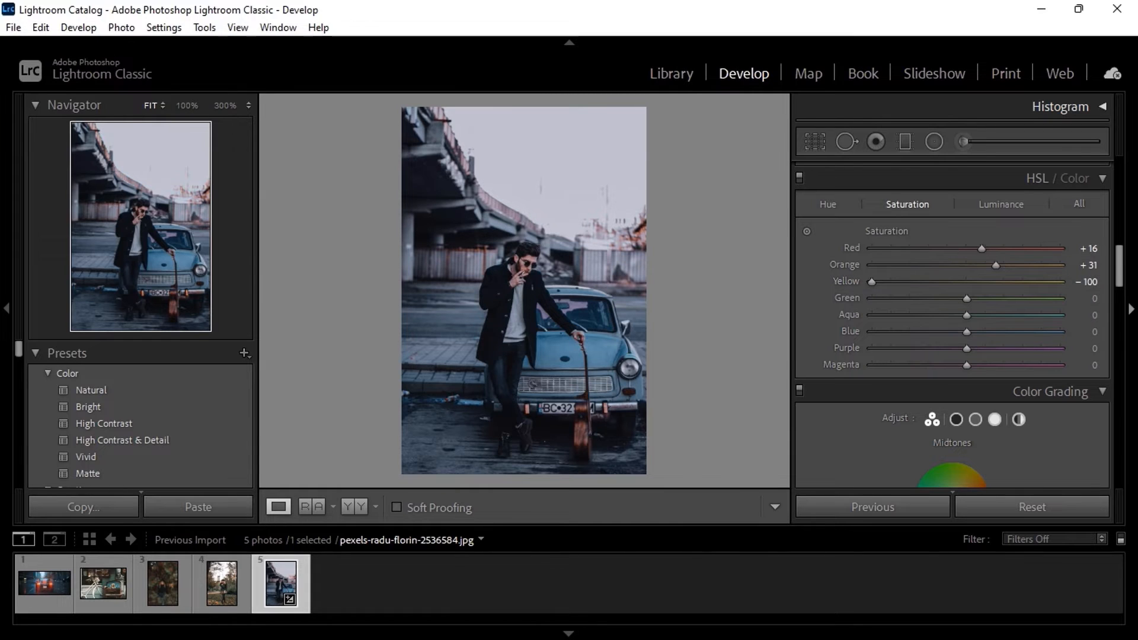
{"action": "left_click_drag", "start_coordinate": [1118, 282], "coordinate": [1118, 284]}
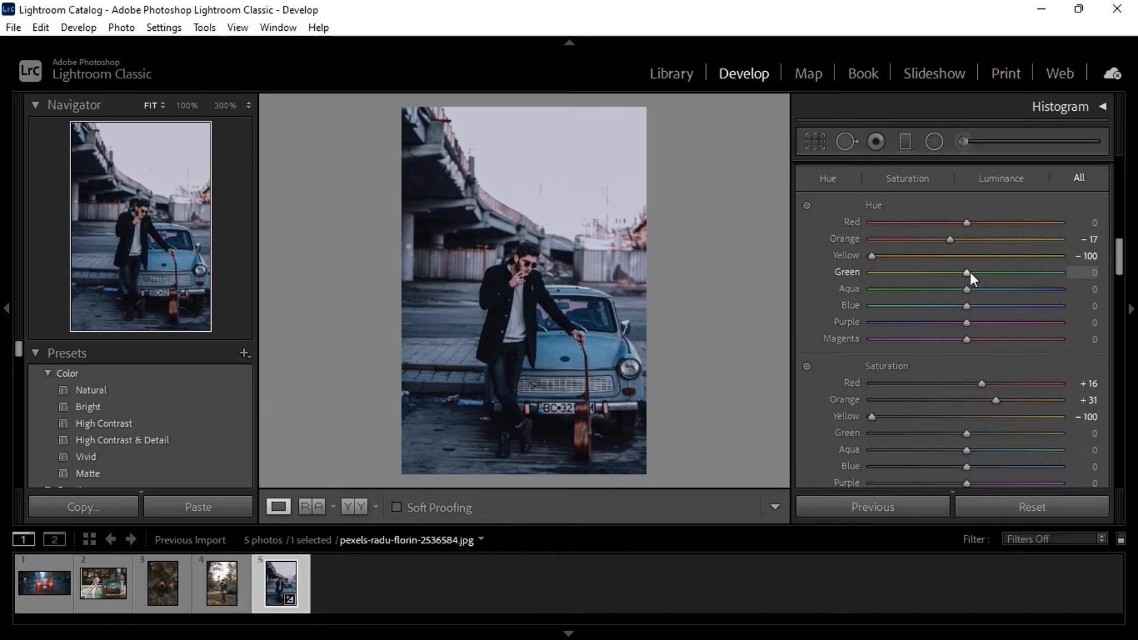
Set the green Hue to -80 and shift the aqua Hue all the way toward blue in the HSL adjustments
{"action": "key", "text": "Down"}
{"action": "key", "text": "Down"}
{"action": "key", "text": "Down"}
{"action": "key", "text": "Down"}
{"action": "key", "text": "Down"}
{"action": "key", "text": "Down"}
{"action": "key", "text": "Down"}
{"action": "key", "text": "Down"}
{"action": "key", "text": "Down"}
{"action": "key", "text": "Down"}
{"action": "key", "text": "Down"}
{"action": "key", "text": "Down"}
{"action": "key", "text": "Down"}
{"action": "key", "text": "Down"}
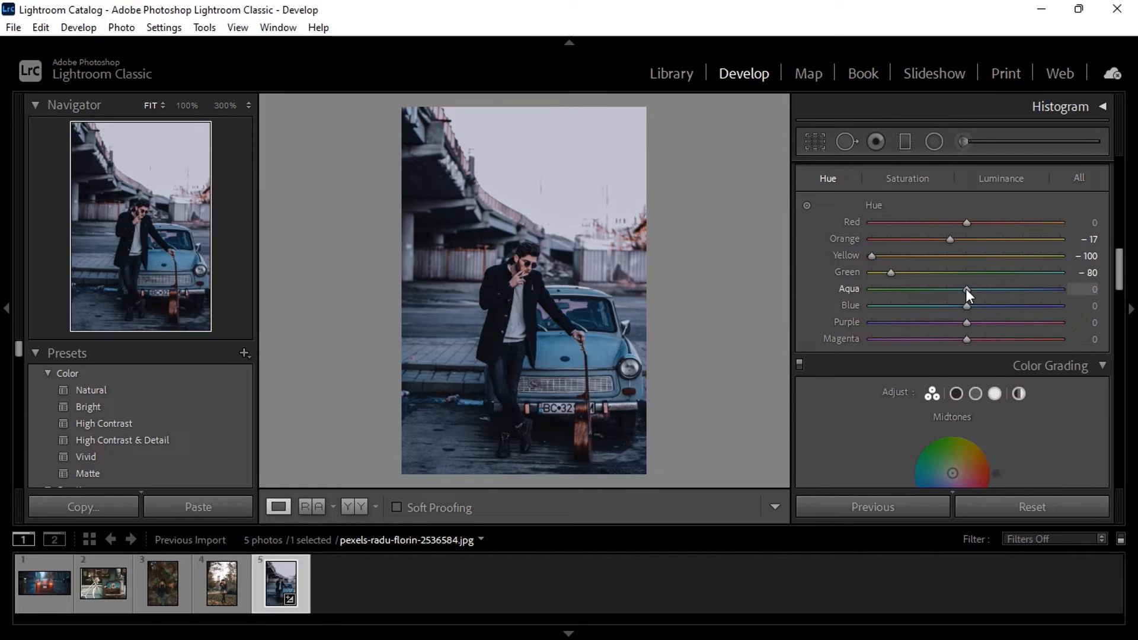
{"action": "left_click_drag", "start_coordinate": [965, 289], "coordinate": [1067, 298]}
Set the aqua, blue, purple and magenta Saturation to -100 in the HSL adjustments
{"action": "left_click", "coordinate": [910, 179]}
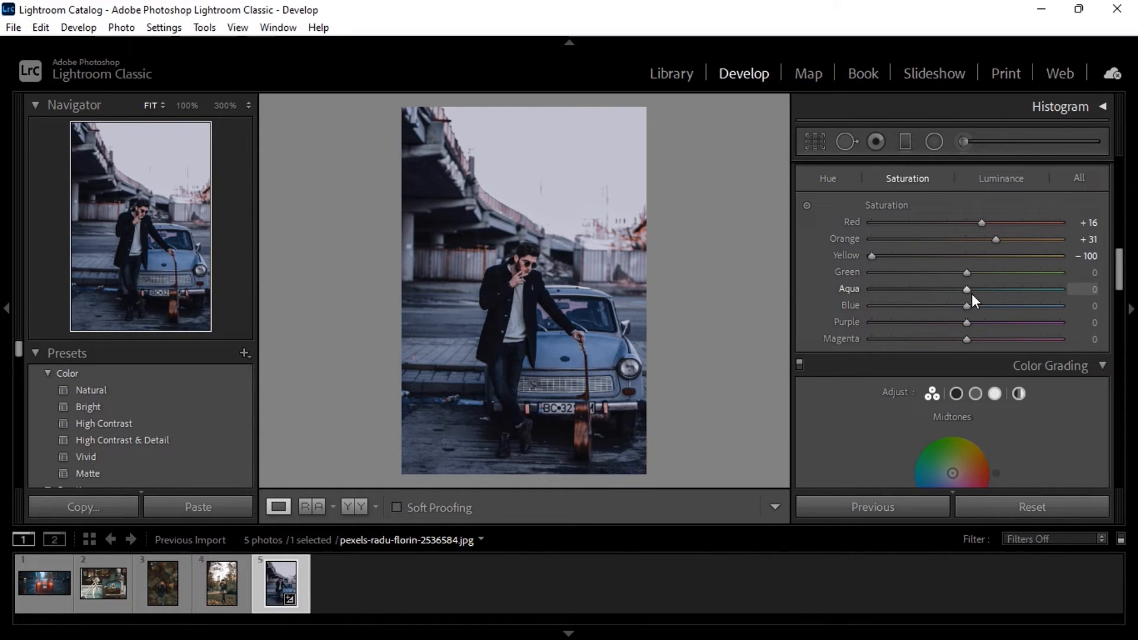
{"action": "left_click_drag", "start_coordinate": [966, 289], "coordinate": [857, 293]}
{"action": "left_click_drag", "start_coordinate": [966, 306], "coordinate": [868, 308]}
{"action": "left_click_drag", "start_coordinate": [965, 323], "coordinate": [863, 330]}
{"action": "left_click_drag", "start_coordinate": [970, 342], "coordinate": [863, 342]}
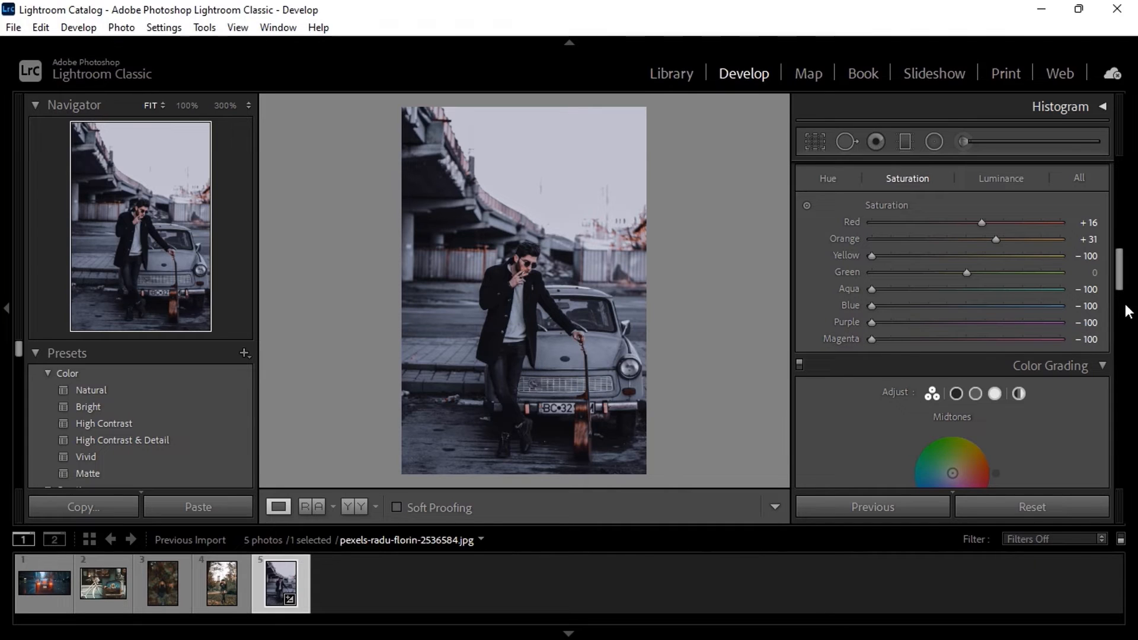
Set the shadows Hue to 222 in the color grading
{"action": "scroll", "coordinate": [865, 393], "scroll_direction": "down", "scroll_amount": 5}
{"action": "scroll", "coordinate": [865, 392], "scroll_direction": "up", "scroll_amount": 15}
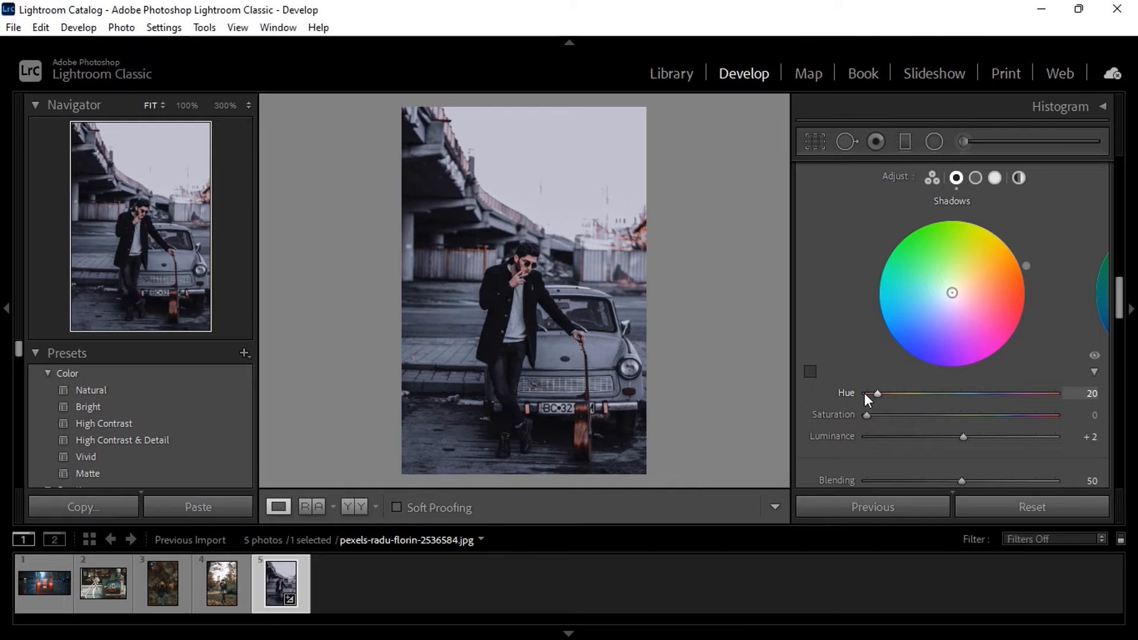
{"action": "scroll", "coordinate": [865, 392], "scroll_direction": "up", "scroll_amount": 17}
{"action": "scroll", "coordinate": [863, 393], "scroll_direction": "up", "scroll_amount": 8}
{"action": "scroll", "coordinate": [863, 393], "scroll_direction": "up", "scroll_amount": 13}
{"action": "scroll", "coordinate": [865, 392], "scroll_direction": "up", "scroll_amount": 16}
{"action": "scroll", "coordinate": [864, 392], "scroll_direction": "up", "scroll_amount": 19}
{"action": "scroll", "coordinate": [865, 392], "scroll_direction": "up", "scroll_amount": 18}
{"action": "scroll", "coordinate": [865, 393], "scroll_direction": "up", "scroll_amount": 8}
{"action": "left_click_drag", "start_coordinate": [929, 393], "coordinate": [987, 400]}
{"action": "scroll", "coordinate": [988, 401], "scroll_direction": "down", "scroll_amount": 2}
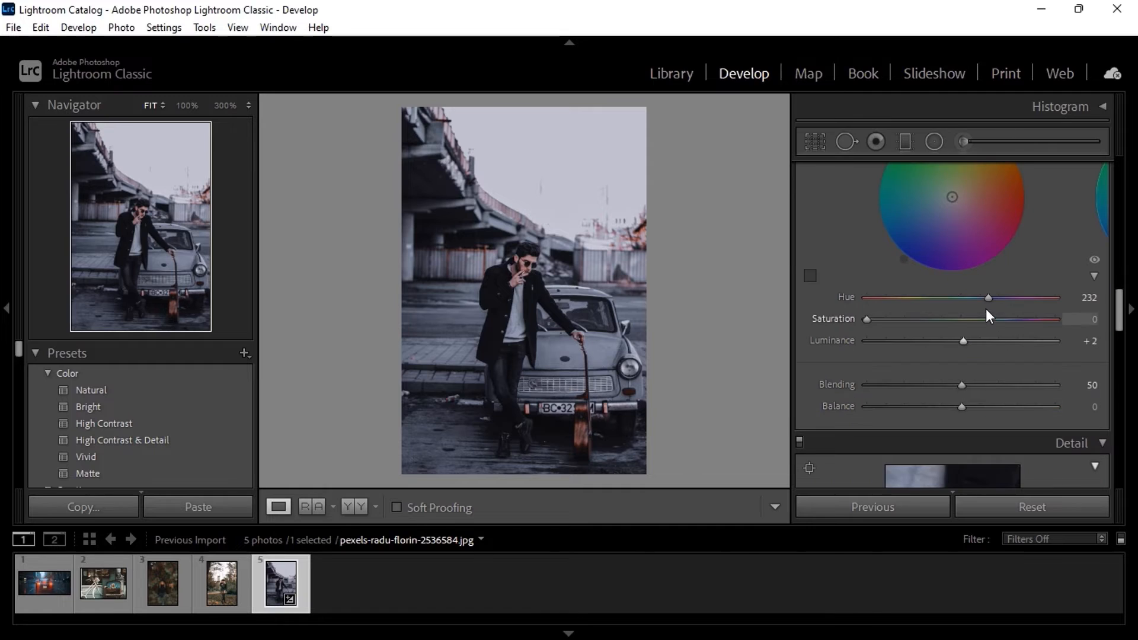
{"action": "scroll", "coordinate": [986, 297], "scroll_direction": "down", "scroll_amount": 1}
{"action": "scroll", "coordinate": [986, 299], "scroll_direction": "down", "scroll_amount": 4}
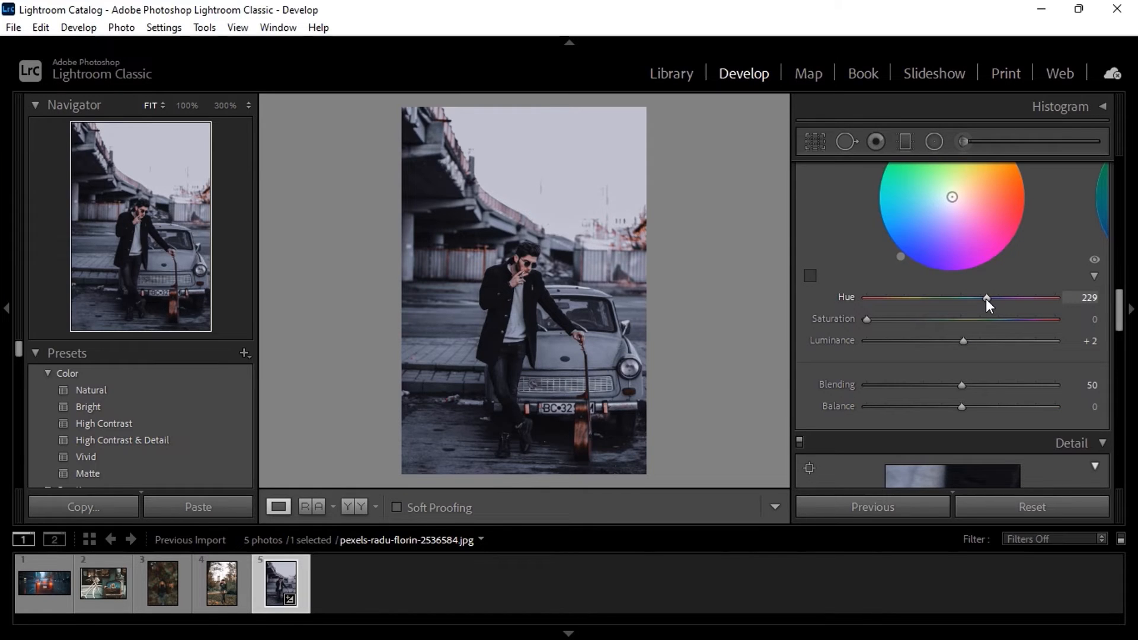
{"action": "scroll", "coordinate": [985, 298], "scroll_direction": "down", "scroll_amount": 4}
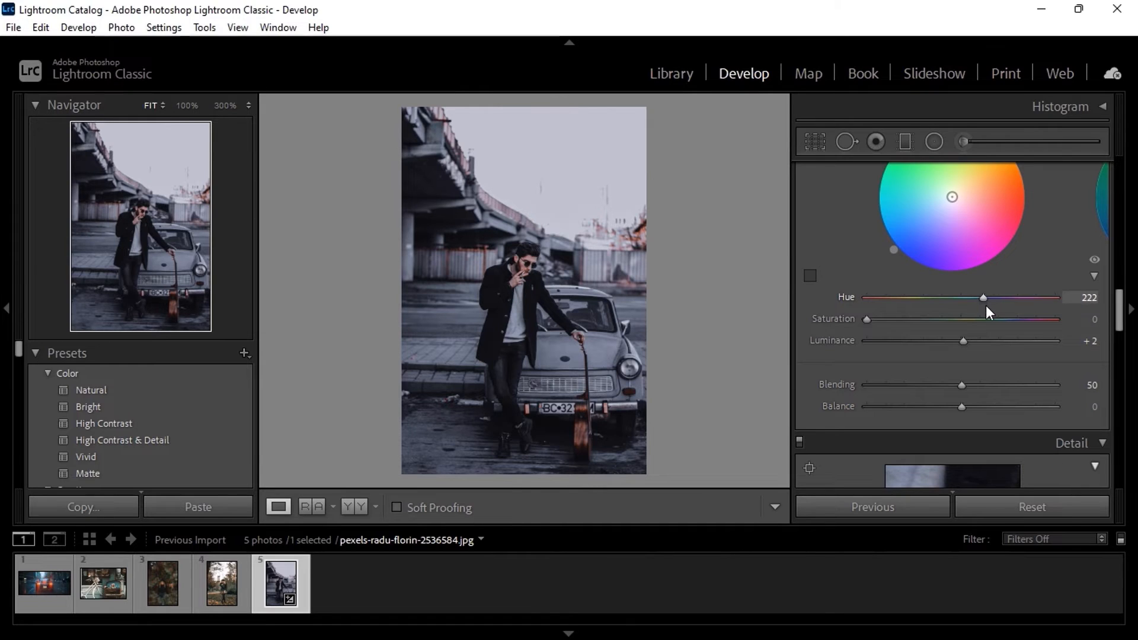
Raise the shadows Saturation to 10 in the color grading
{"action": "scroll", "coordinate": [869, 321], "scroll_direction": "up", "scroll_amount": 1}
{"action": "scroll", "coordinate": [870, 321], "scroll_direction": "up", "scroll_amount": 8}
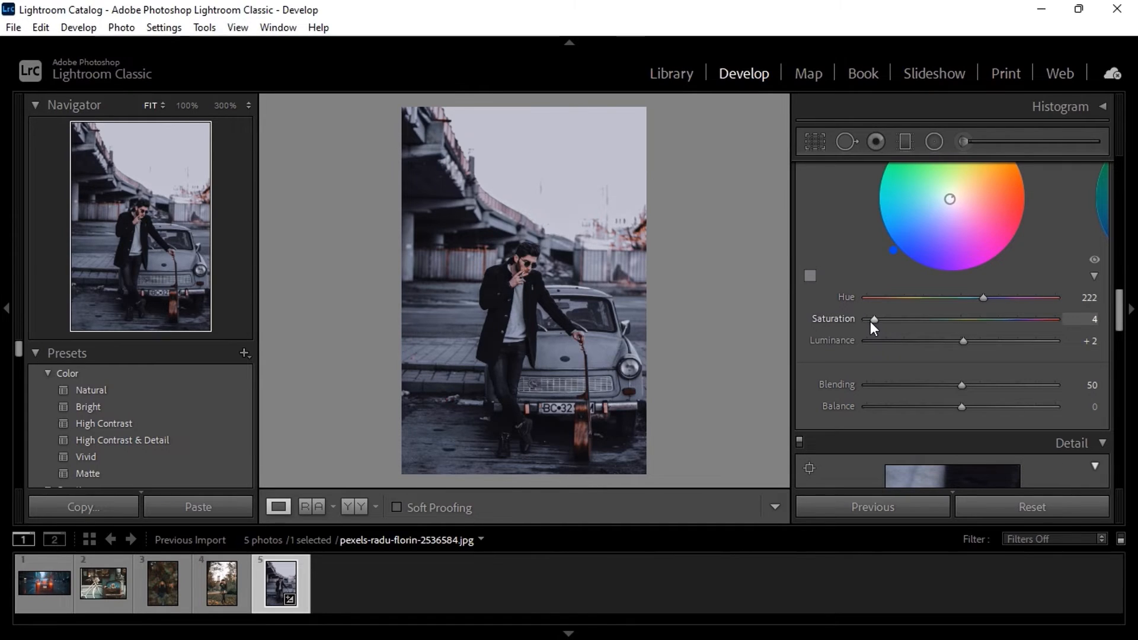
{"action": "scroll", "coordinate": [870, 322], "scroll_direction": "up", "scroll_amount": 1}
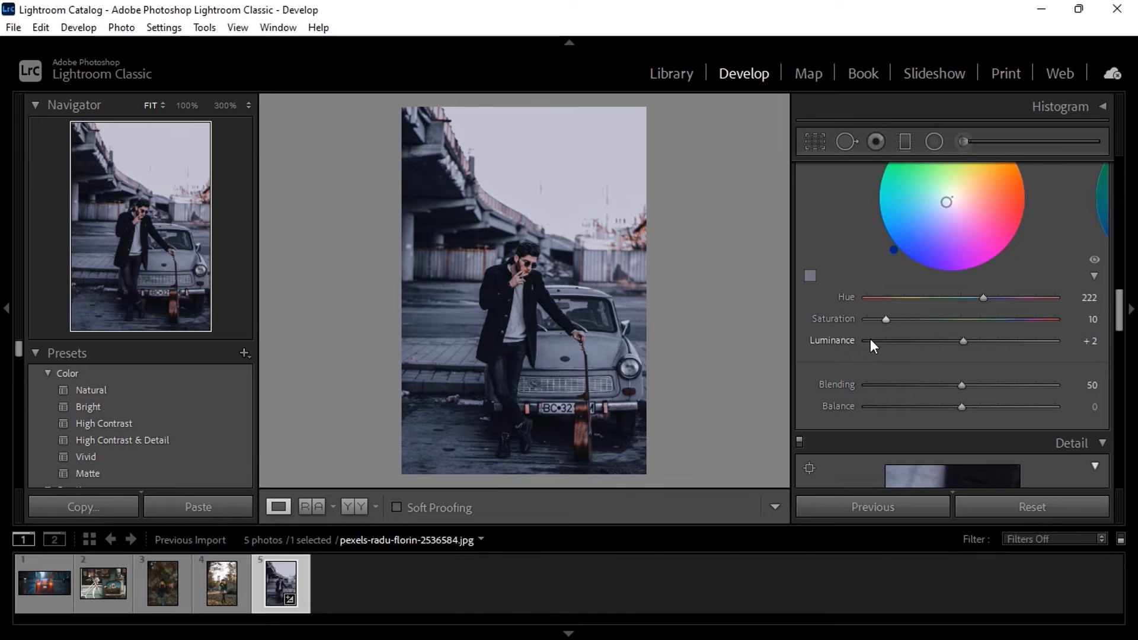
Lower the shadows Luminance to -6 and set the color grading Blending to 100
{"action": "scroll", "coordinate": [870, 339], "scroll_direction": "down", "scroll_amount": 20}
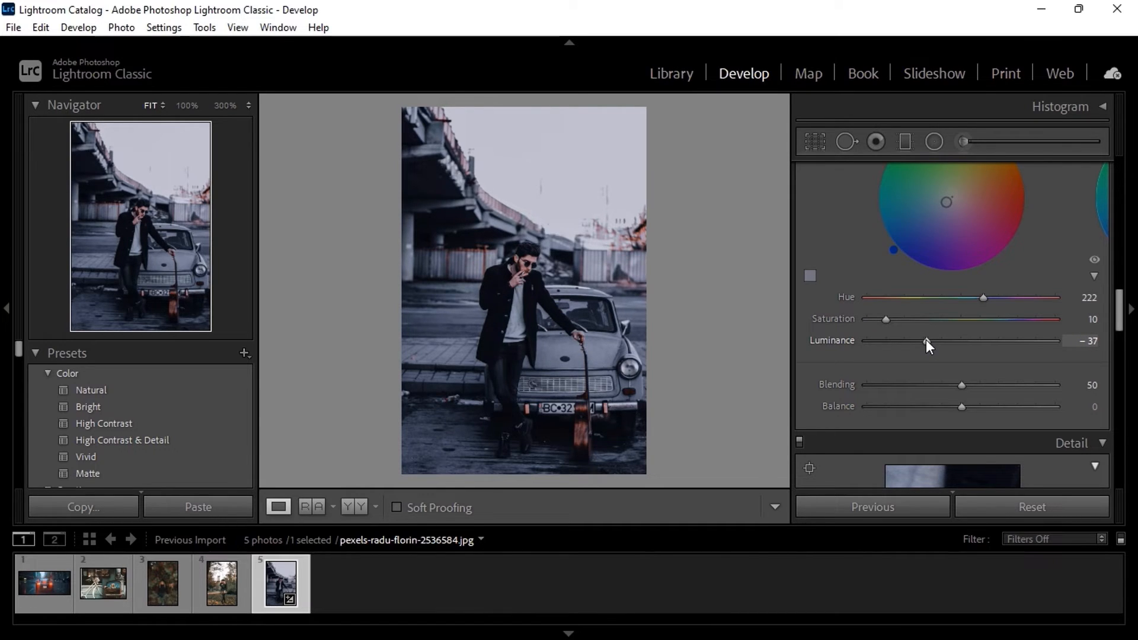
{"action": "scroll", "coordinate": [925, 341], "scroll_direction": "down", "scroll_amount": 4}
{"action": "scroll", "coordinate": [926, 341], "scroll_direction": "down", "scroll_amount": 3}
{"action": "scroll", "coordinate": [926, 341], "scroll_direction": "up", "scroll_amount": 14}
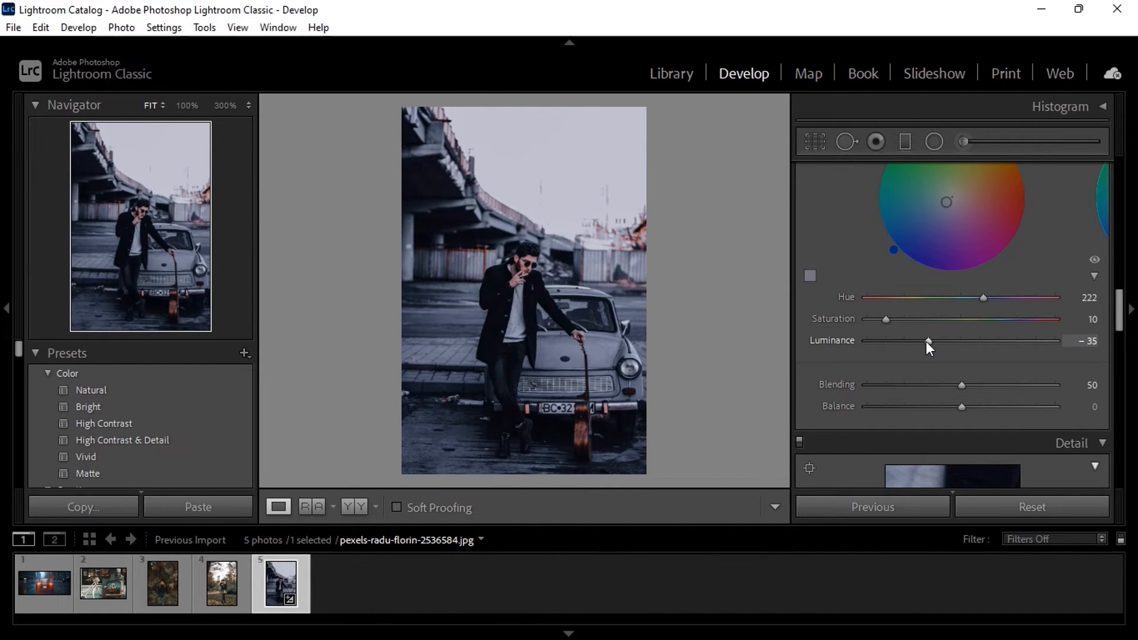
{"action": "scroll", "coordinate": [925, 348], "scroll_direction": "up", "scroll_amount": 5}
{"action": "scroll", "coordinate": [925, 344], "scroll_direction": "up", "scroll_amount": 7}
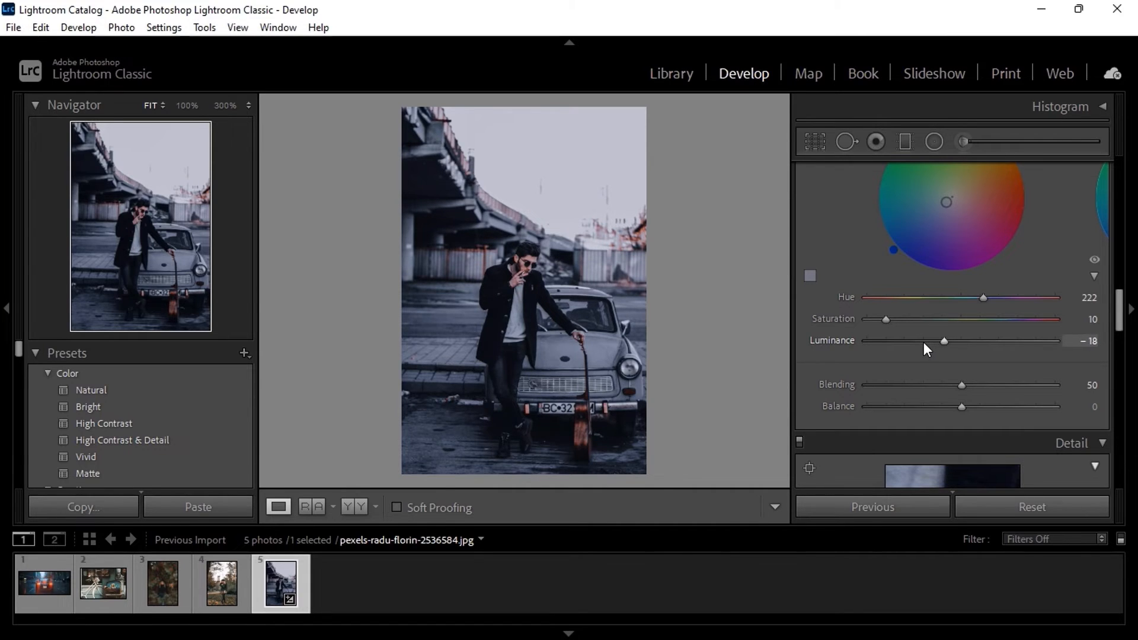
{"action": "scroll", "coordinate": [924, 344], "scroll_direction": "up", "scroll_amount": 7}
{"action": "scroll", "coordinate": [923, 344], "scroll_direction": "up", "scroll_amount": 2}
{"action": "scroll", "coordinate": [1118, 323], "scroll_direction": "down", "scroll_amount": 2}
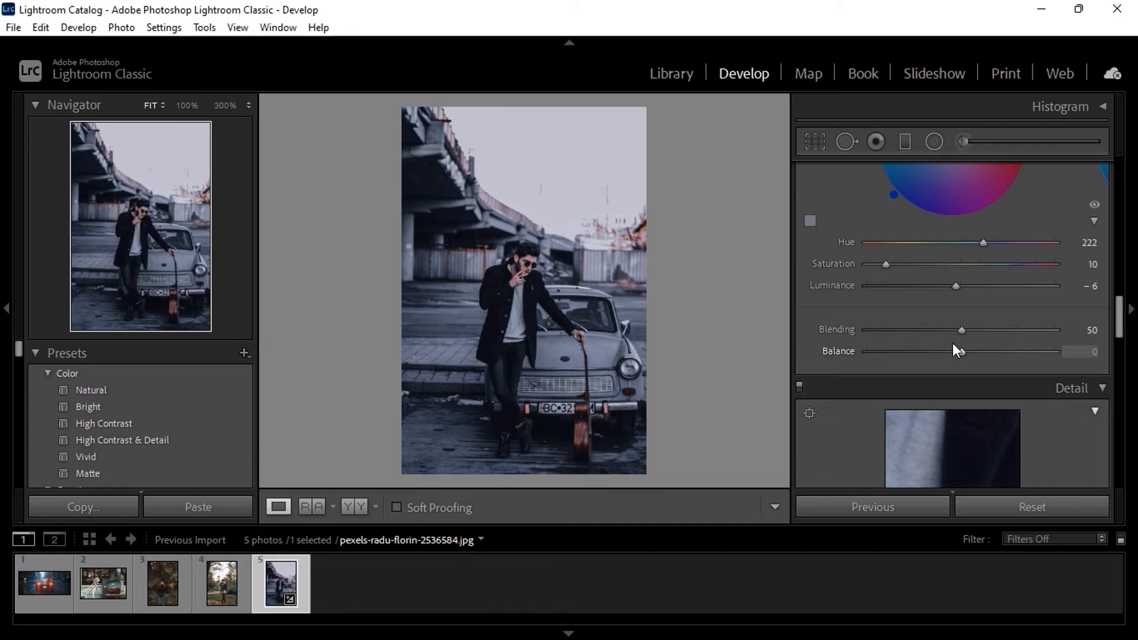
{"action": "left_click_drag", "start_coordinate": [957, 325], "coordinate": [1054, 339]}
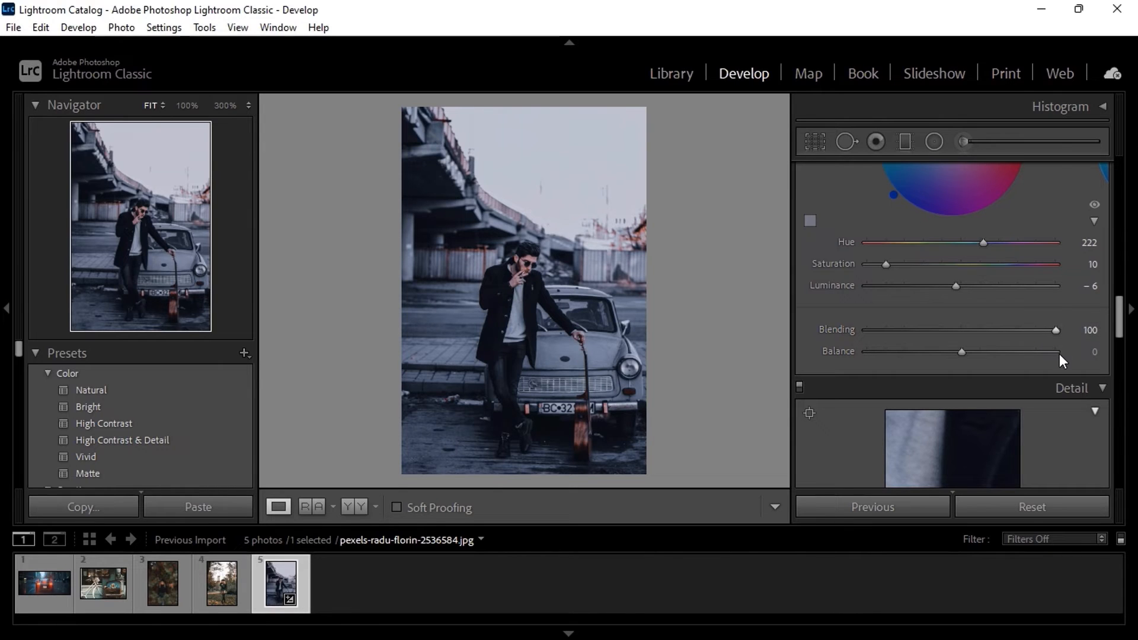
Set the midtones Hue to 180 in the color grading
{"action": "scroll", "coordinate": [1043, 346], "scroll_direction": "up", "scroll_amount": 5}
{"action": "left_click", "coordinate": [975, 315]}
{"action": "scroll", "coordinate": [991, 335], "scroll_direction": "down", "scroll_amount": 4}
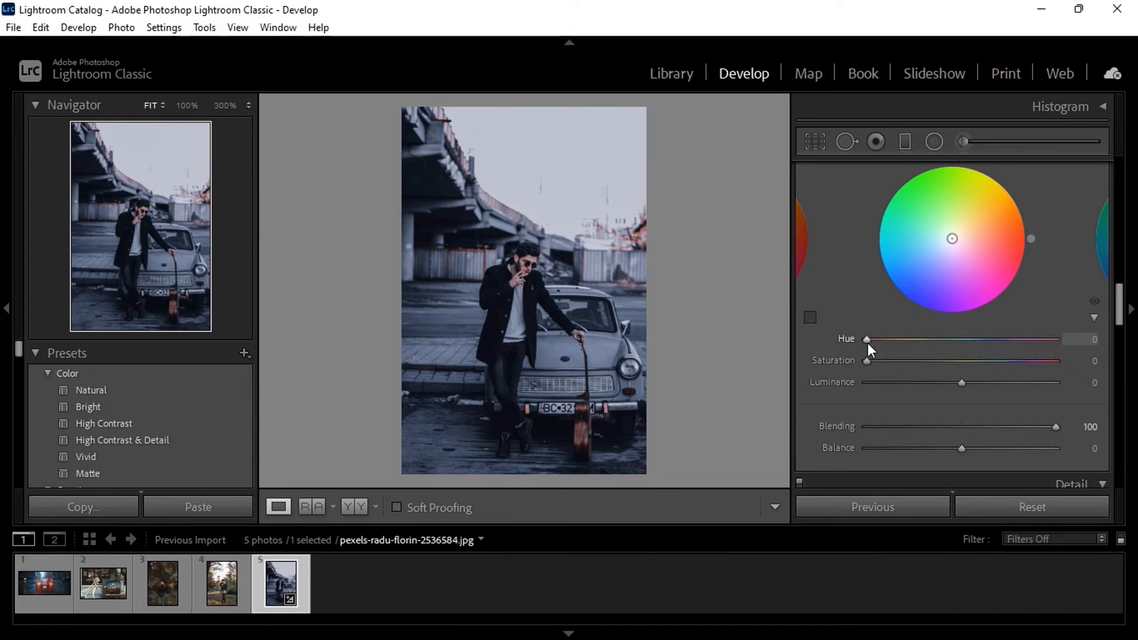
{"action": "left_click_drag", "start_coordinate": [867, 342], "coordinate": [962, 350]}
{"action": "scroll", "coordinate": [963, 350], "scroll_direction": "down", "scroll_amount": 3}
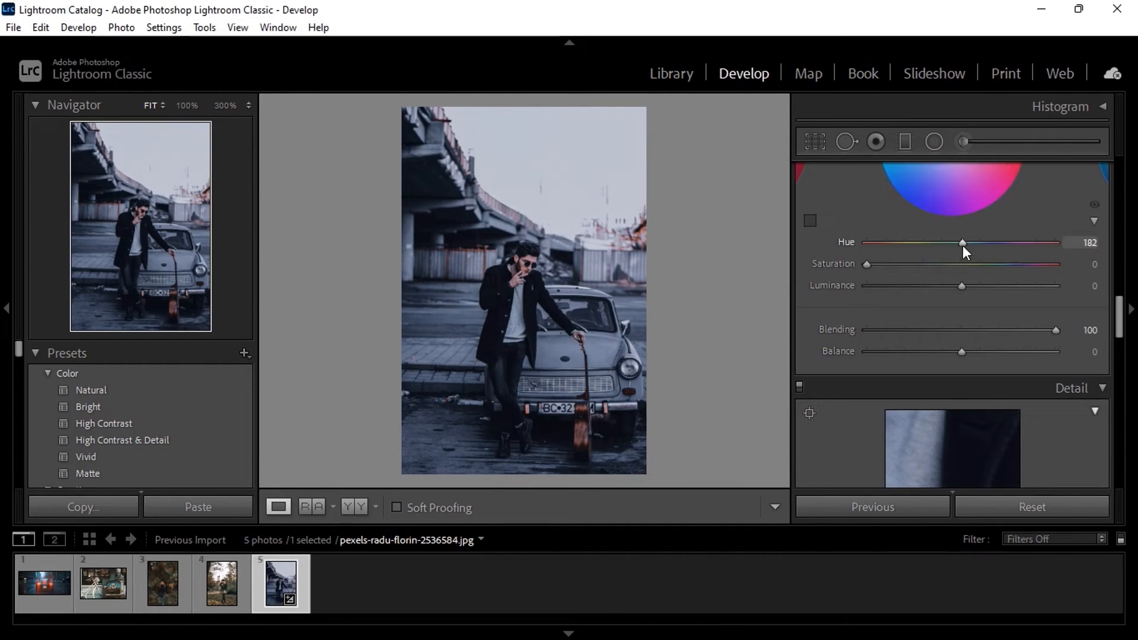
{"action": "left_click_drag", "start_coordinate": [963, 245], "coordinate": [964, 252]}
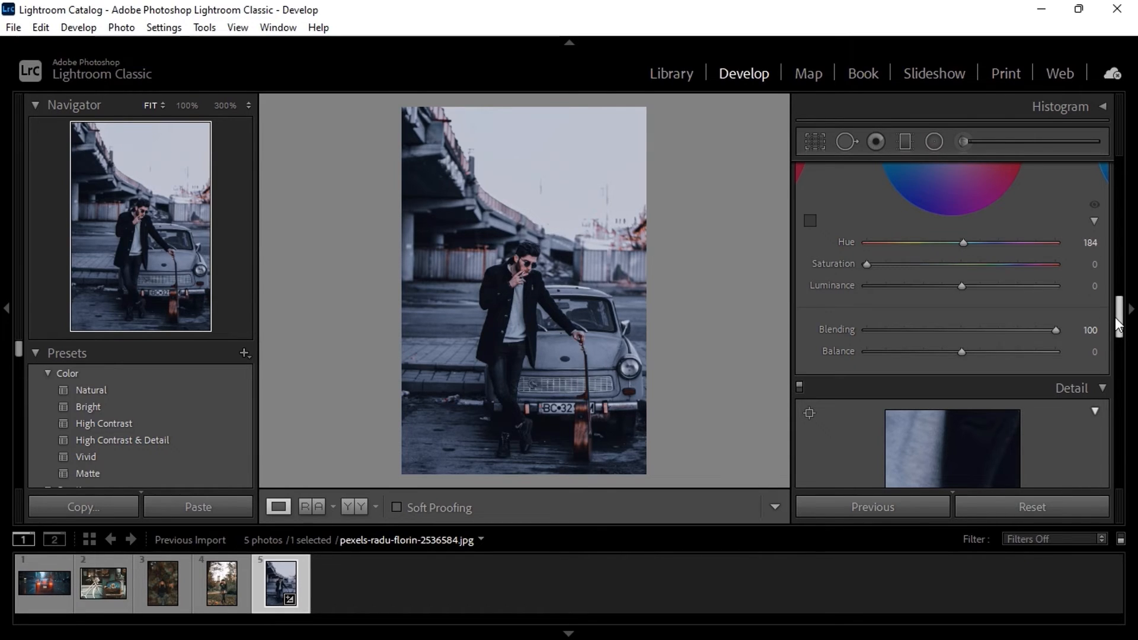
{"action": "scroll", "coordinate": [962, 324], "scroll_direction": "up", "scroll_amount": 2}
{"action": "left_click_drag", "start_coordinate": [962, 324], "coordinate": [961, 328]}
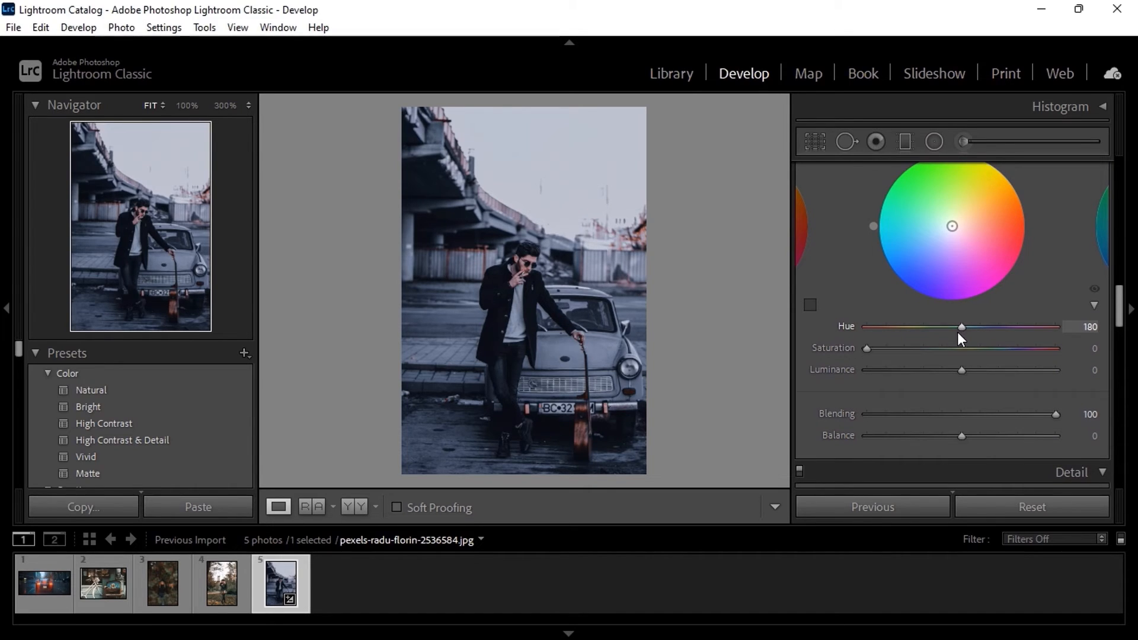
Raise the midtones Saturation to 10 in the color grading
{"action": "left_click", "coordinate": [875, 347]}
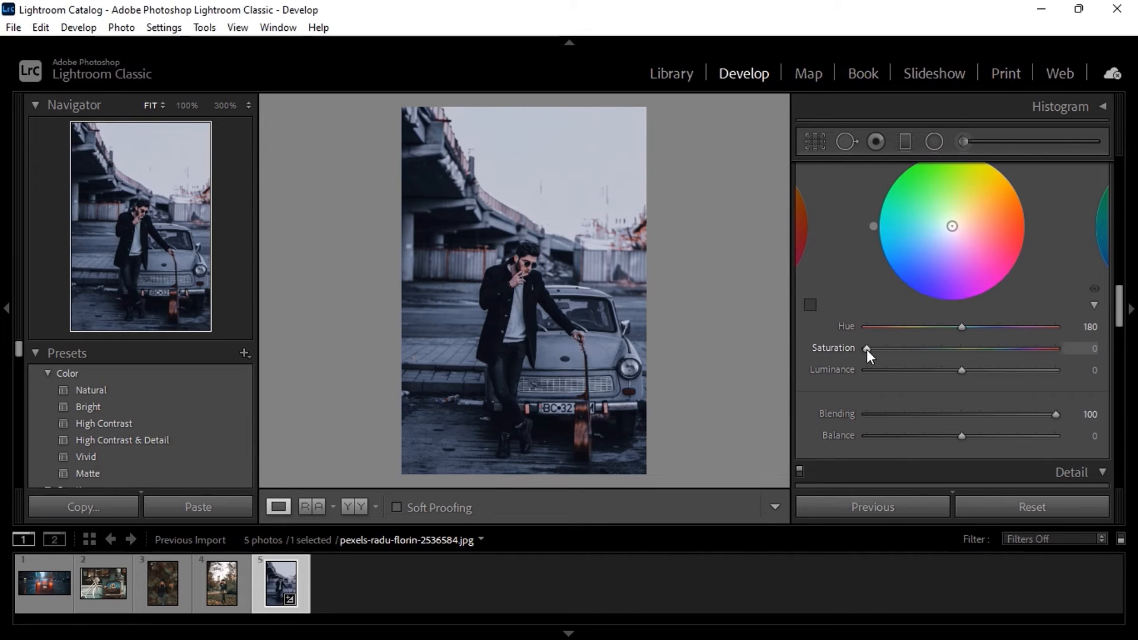
{"action": "key", "text": "Up"}
{"action": "key", "text": "Up"}
{"action": "key", "text": "Up"}
{"action": "key", "text": "Up"}
{"action": "key", "text": "Up"}
{"action": "key", "text": "Up"}
Fine-tune the midtones Luminance in the color grading
{"action": "left_click", "coordinate": [951, 368]}
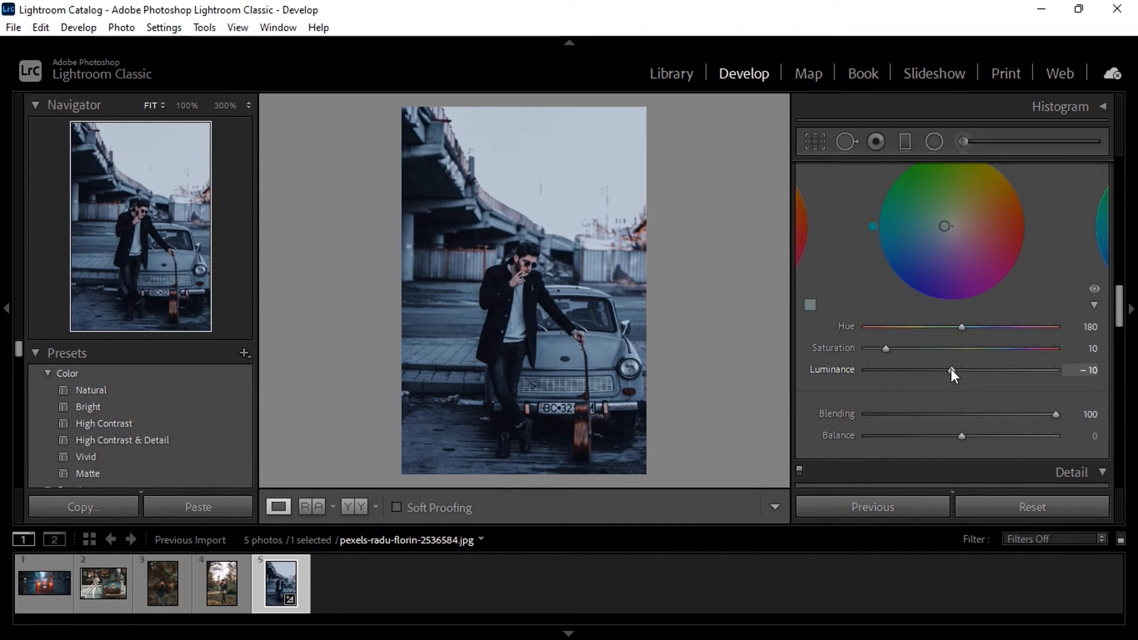
{"action": "key", "text": "Up"}
{"action": "key", "text": "Up"}
{"action": "key", "text": "Up"}
{"action": "key", "text": "Up"}
{"action": "key", "text": "Up"}
{"action": "key", "text": "Up"}
{"action": "key", "text": "Up"}
{"action": "key", "text": "Up"}
{"action": "key", "text": "Up"}
{"action": "key", "text": "Up"}
{"action": "key", "text": "Up"}
{"action": "key", "text": "Up"}
{"action": "key", "text": "Up"}
{"action": "key", "text": "Up"}
{"action": "key", "text": "Up"}
Set the highlights Hue to 209 in the color grading
{"action": "scroll", "coordinate": [1113, 314], "scroll_direction": "up", "scroll_amount": 3}
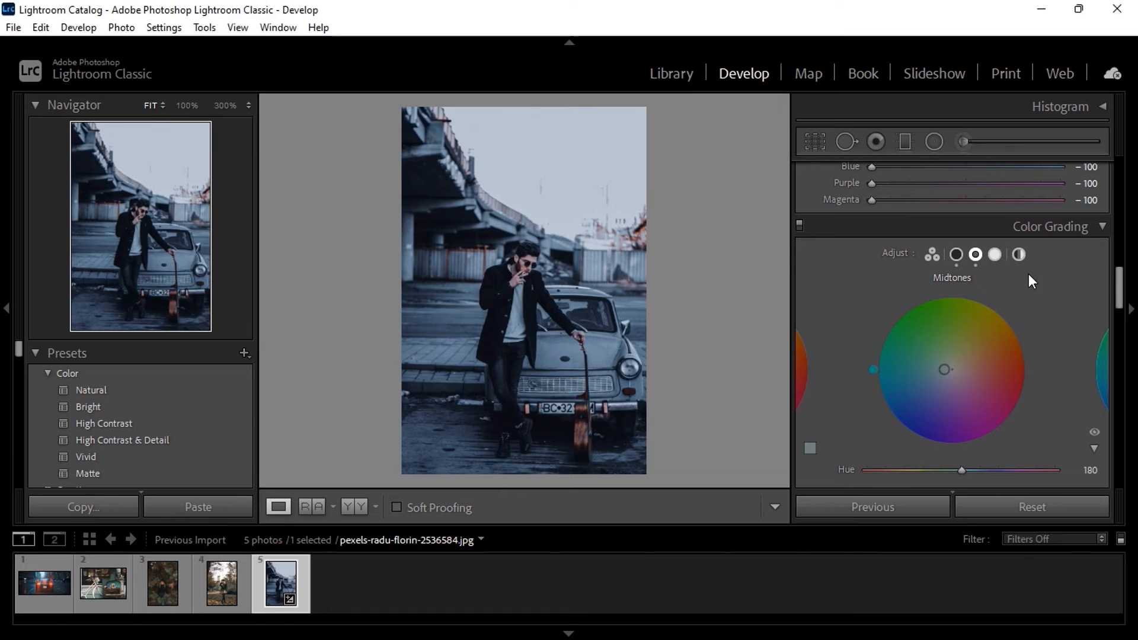
{"action": "left_click", "coordinate": [995, 256]}
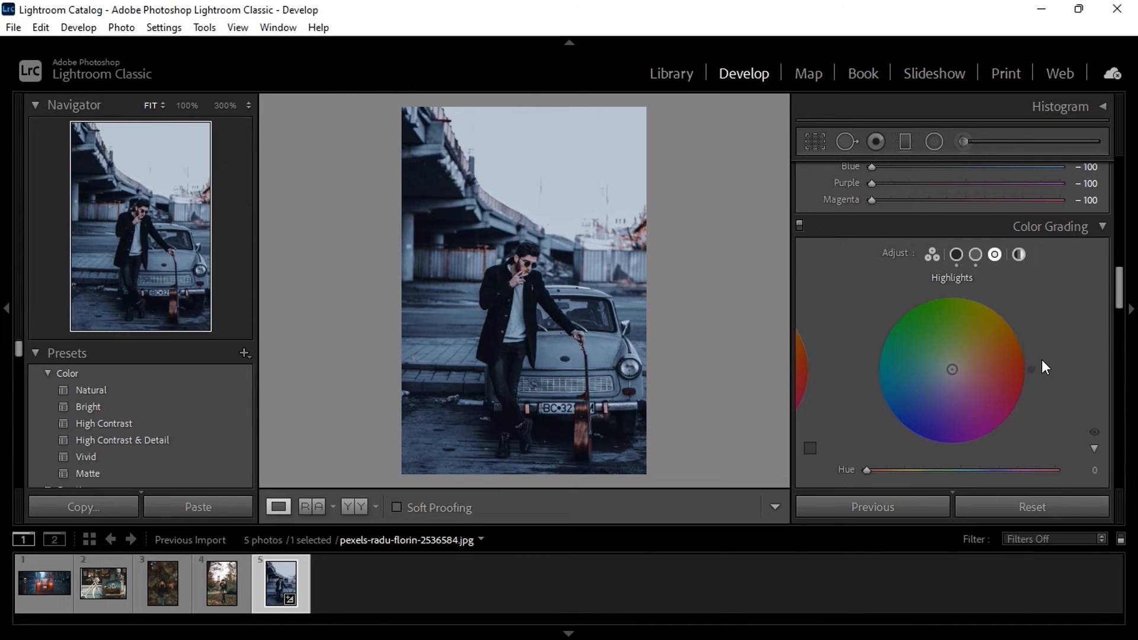
{"action": "scroll", "coordinate": [865, 376], "scroll_direction": "down", "scroll_amount": 2}
{"action": "left_click_drag", "start_coordinate": [865, 377], "coordinate": [976, 375]}
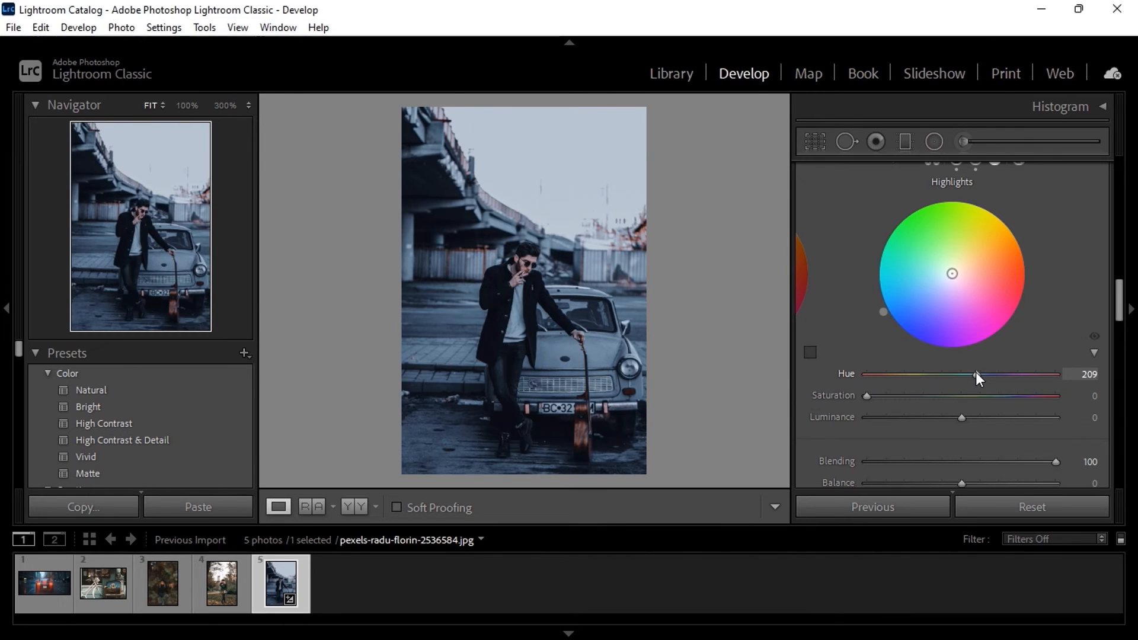
Raise the highlights Saturation to 12 in the color grading
{"action": "left_click_drag", "start_coordinate": [867, 396], "coordinate": [873, 396]}
{"action": "key", "text": "Up"}
{"action": "key", "text": "Up"}
{"action": "key", "text": "Up"}
{"action": "key", "text": "Up"}
{"action": "key", "text": "Up"}
{"action": "key", "text": "Up"}
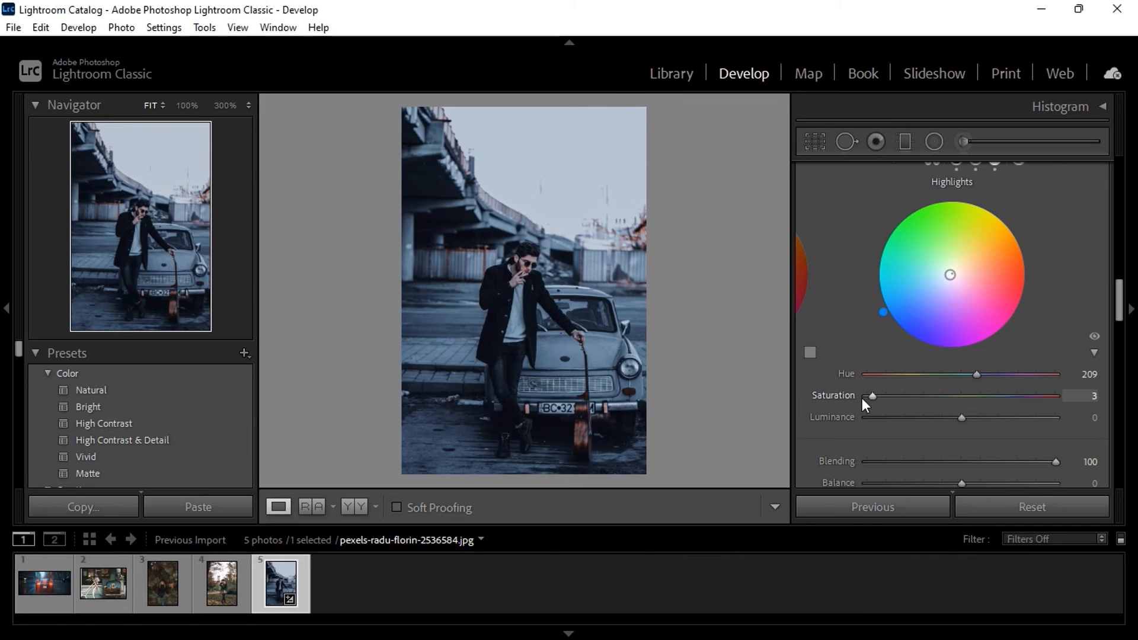
{"action": "key", "text": "Up"}
{"action": "key", "text": "Up"}
{"action": "key", "text": "Up"}
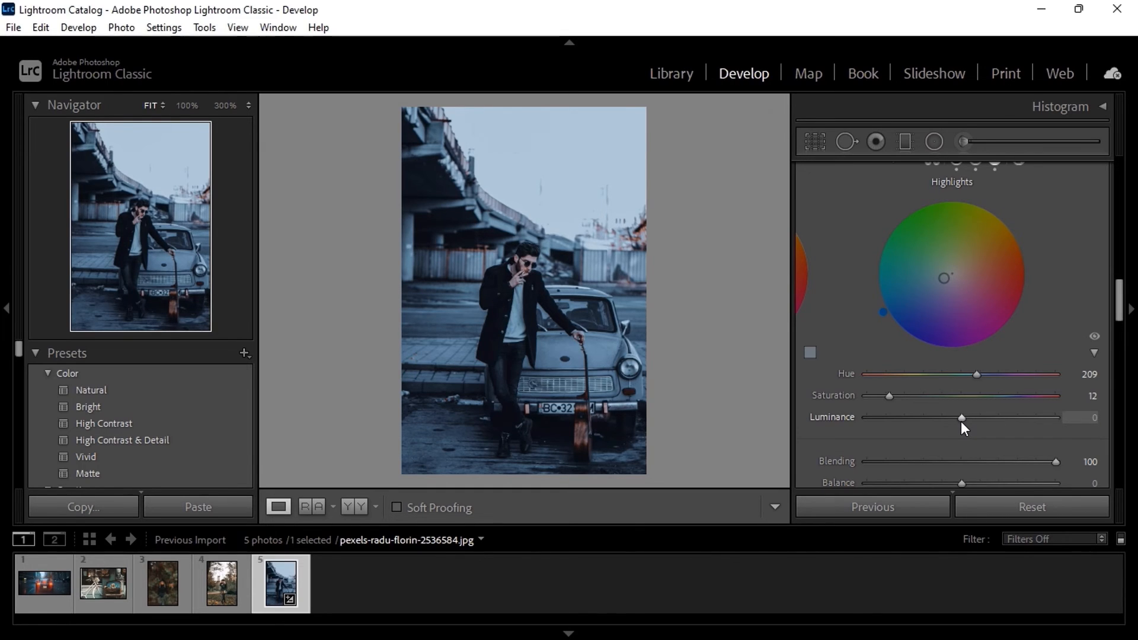
Raise the highlights Luminance to +10 in the color grading
{"action": "key", "text": "Up"}
{"action": "key", "text": "Up"}
{"action": "key", "text": "Up"}
{"action": "key", "text": "Up"}
{"action": "key", "text": "Up"}
{"action": "key", "text": "Up"}
{"action": "key", "text": "Up"}
{"action": "key", "text": "Up"}
{"action": "key", "text": "Up"}
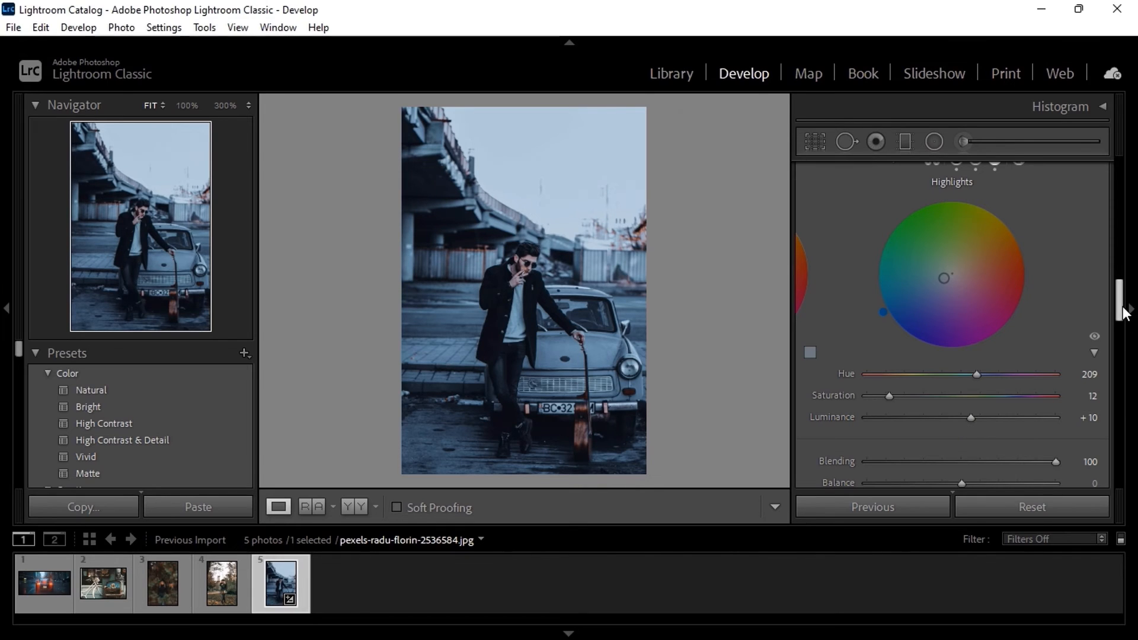
Set Texture to +10 and Clarity to +26 in the Presence adjustments
{"action": "scroll", "coordinate": [963, 276], "scroll_direction": "up", "scroll_amount": 8}
{"action": "key", "text": "Up"}
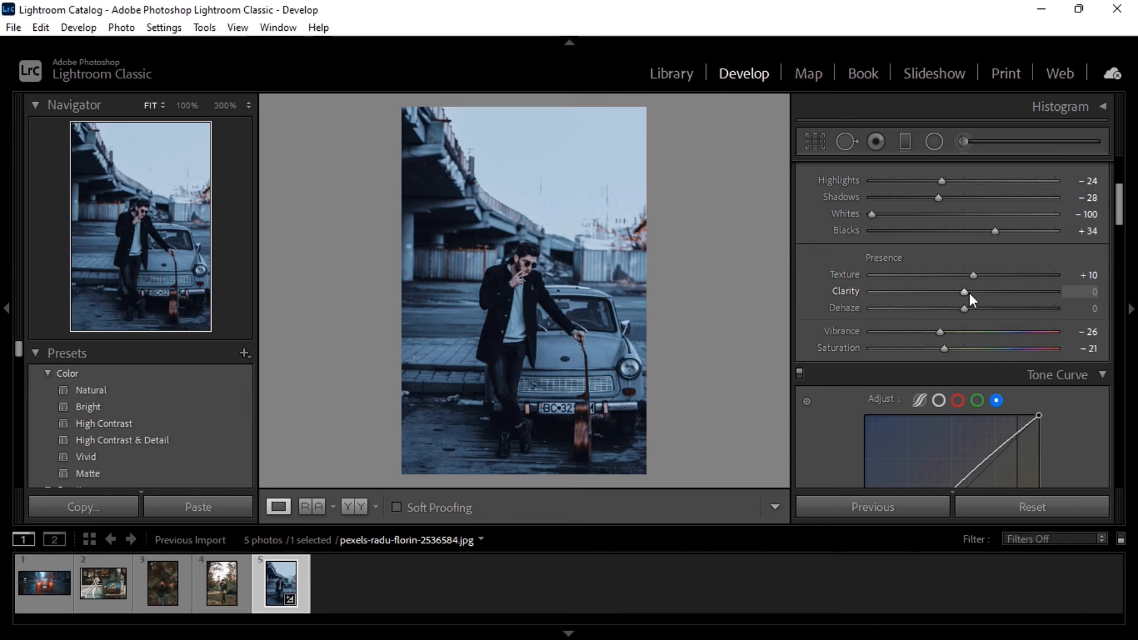
{"action": "key", "text": "Up"}
{"action": "key", "text": "Up"}
{"action": "key", "text": "Up"}
{"action": "key", "text": "Up"}
{"action": "key", "text": "Up"}
{"action": "key", "text": "Up"}
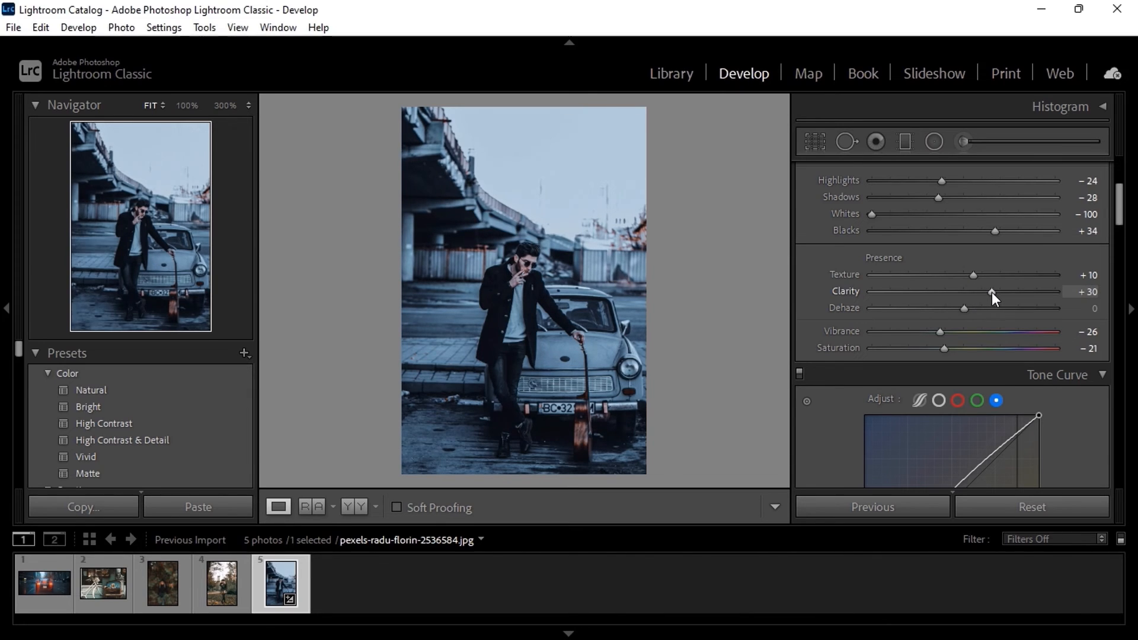
{"action": "left_click_drag", "start_coordinate": [990, 293], "coordinate": [990, 292]}
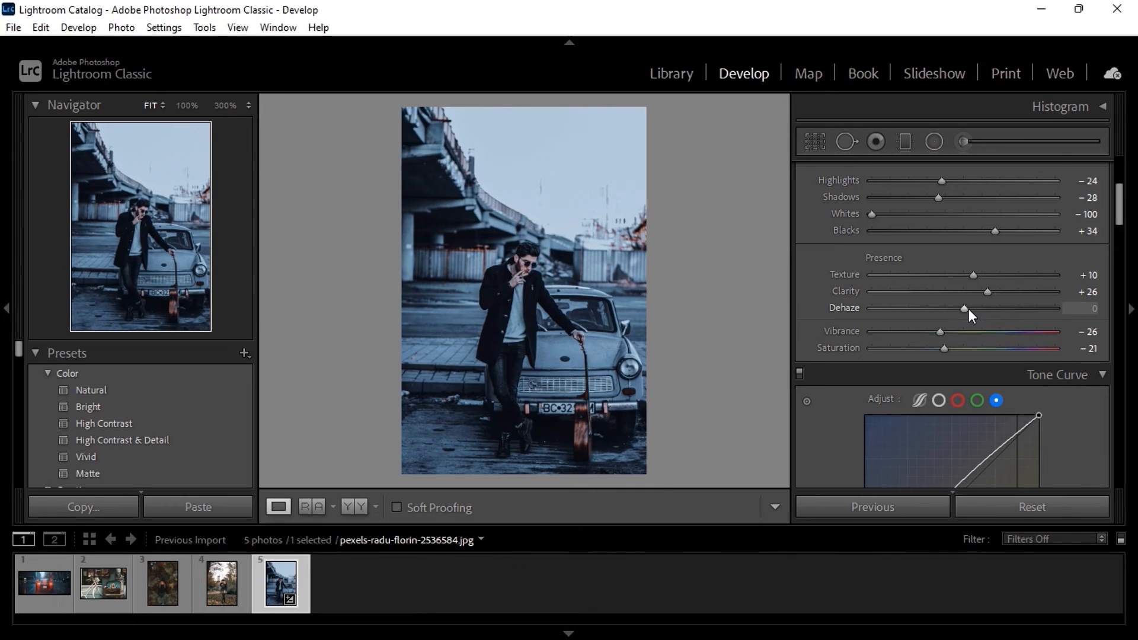
Raise Dehaze to +42 in the Presence adjustments
{"action": "scroll", "coordinate": [967, 308], "scroll_direction": "up", "scroll_amount": 10}
{"action": "scroll", "coordinate": [968, 309], "scroll_direction": "up", "scroll_amount": 5}
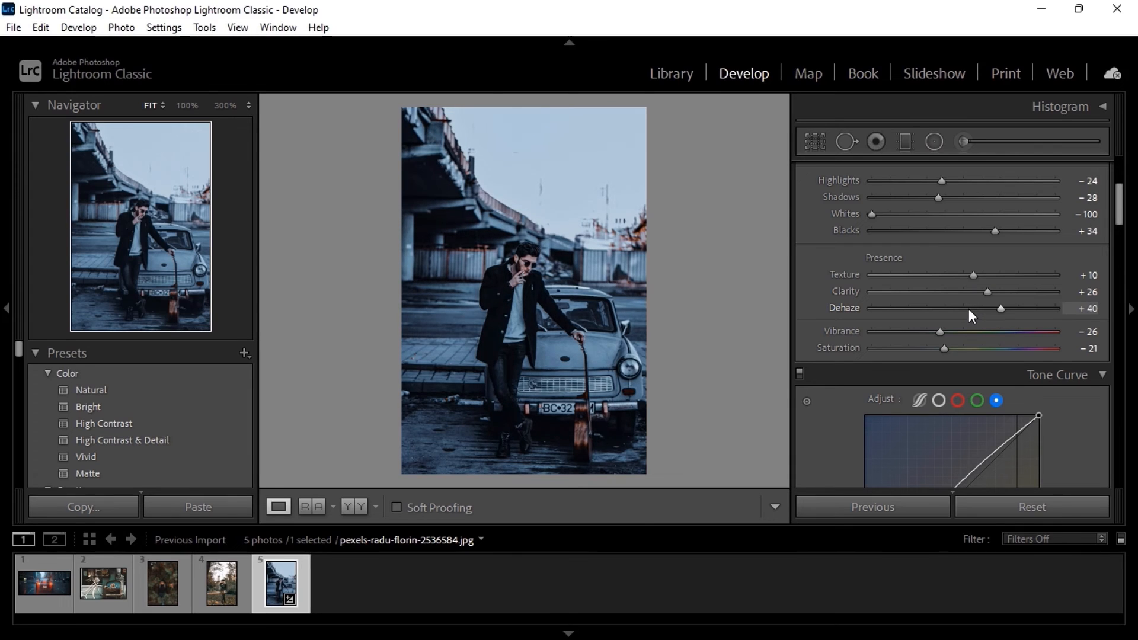
{"action": "left_click_drag", "start_coordinate": [1005, 310], "coordinate": [1002, 309]}
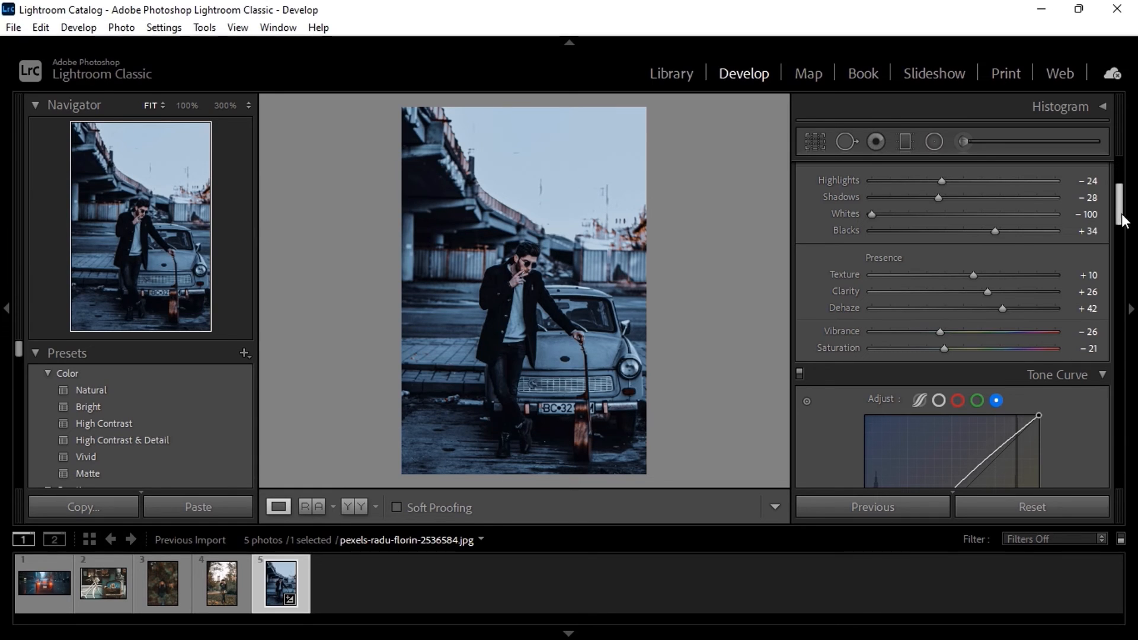
Darken the photo's edges by setting the lens correction Vignetting Amount to -20
{"action": "scroll", "coordinate": [967, 268], "scroll_direction": "down", "scroll_amount": 10}
{"action": "double_click", "coordinate": [968, 267]}
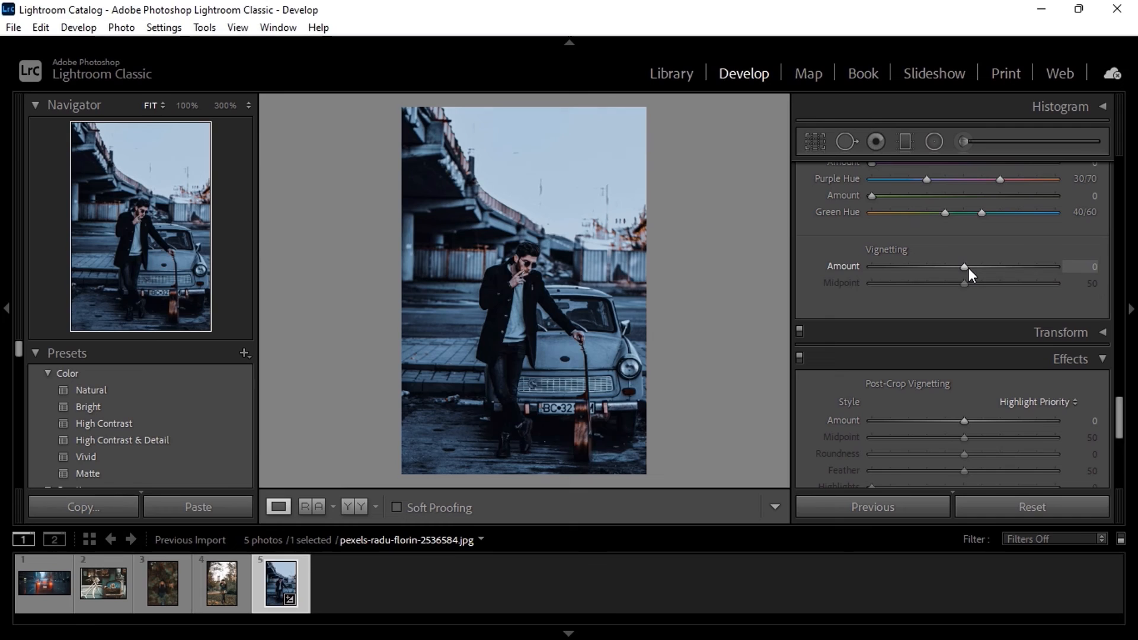
{"action": "scroll", "coordinate": [963, 268], "scroll_direction": "down", "scroll_amount": 3}
{"action": "scroll", "coordinate": [961, 266], "scroll_direction": "down", "scroll_amount": 1}
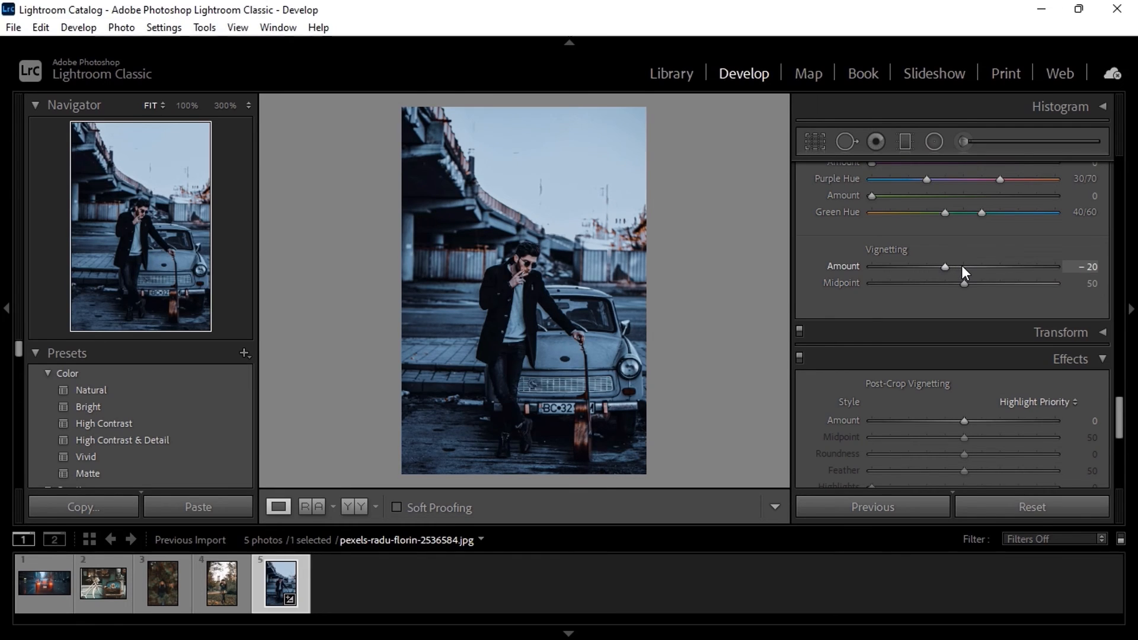
Raise the Color noise reduction to 36
{"action": "scroll", "coordinate": [869, 335], "scroll_direction": "up", "scroll_amount": 5}
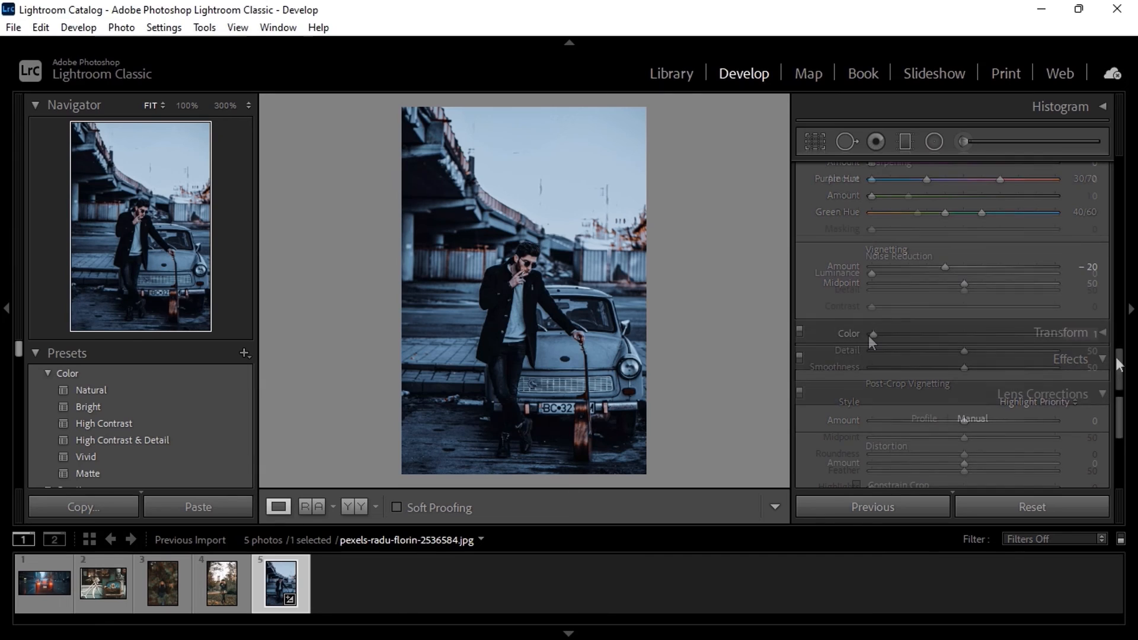
{"action": "scroll", "coordinate": [868, 335], "scroll_direction": "up", "scroll_amount": 2}
{"action": "scroll", "coordinate": [868, 335], "scroll_direction": "up", "scroll_amount": 1}
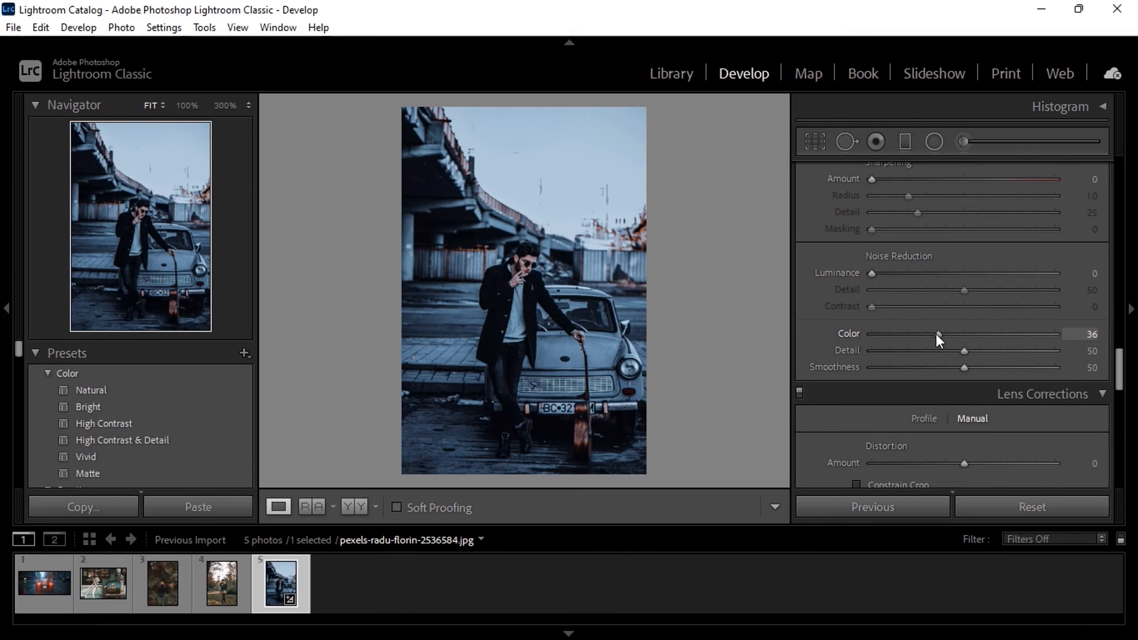
Set Color noise reduction to 27 and raise Luminance noise reduction to about 11
{"action": "left_click_drag", "start_coordinate": [933, 335], "coordinate": [920, 341]}
{"action": "left_click_drag", "start_coordinate": [872, 274], "coordinate": [892, 279]}
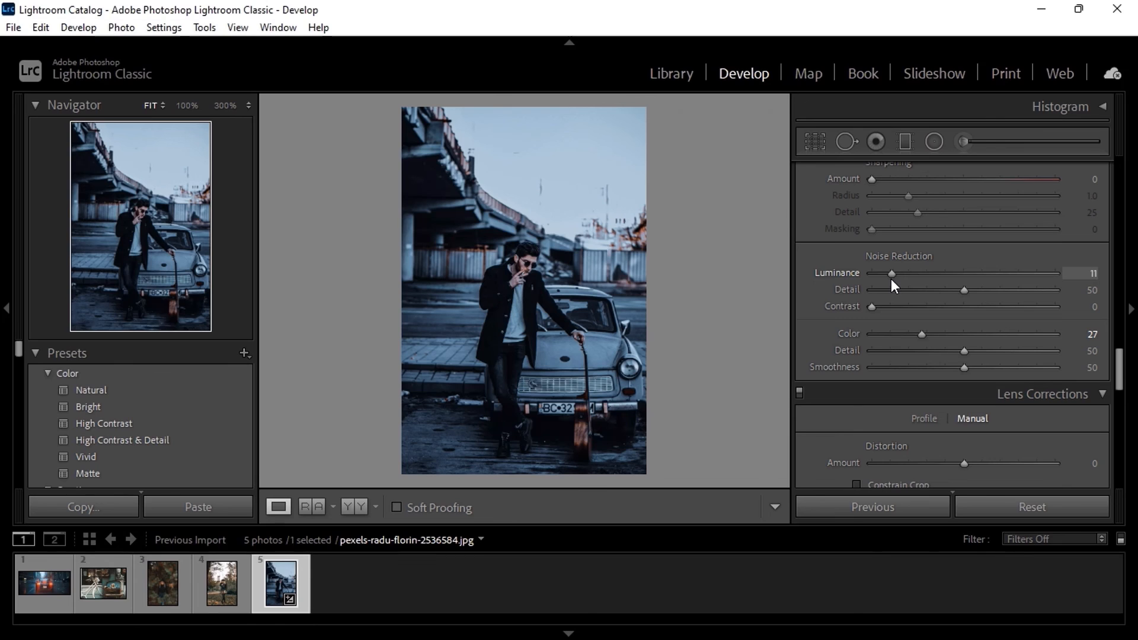
{"action": "left_click_drag", "start_coordinate": [890, 278], "coordinate": [893, 280]}
Review the tone curve channels and the color grading wheels for highlights, midtones and shadows, and compare the photo before and after
{"action": "left_click_drag", "start_coordinate": [1120, 380], "coordinate": [1113, 236]}
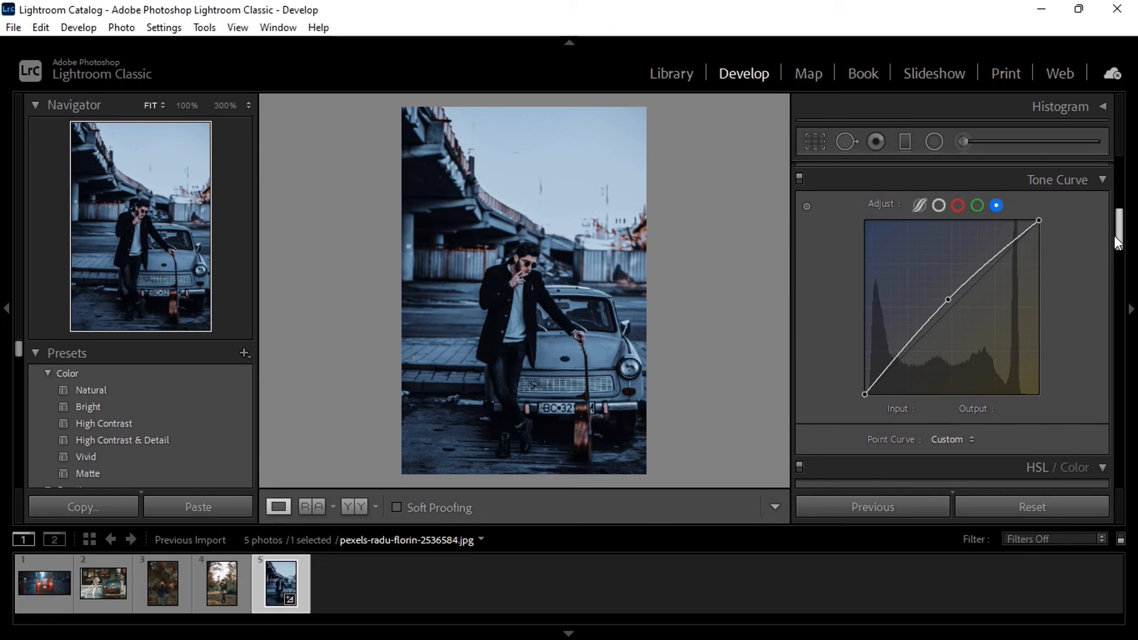
{"action": "left_click", "coordinate": [939, 205]}
{"action": "left_click", "coordinate": [996, 207]}
{"action": "left_click_drag", "start_coordinate": [1120, 239], "coordinate": [1122, 307]}
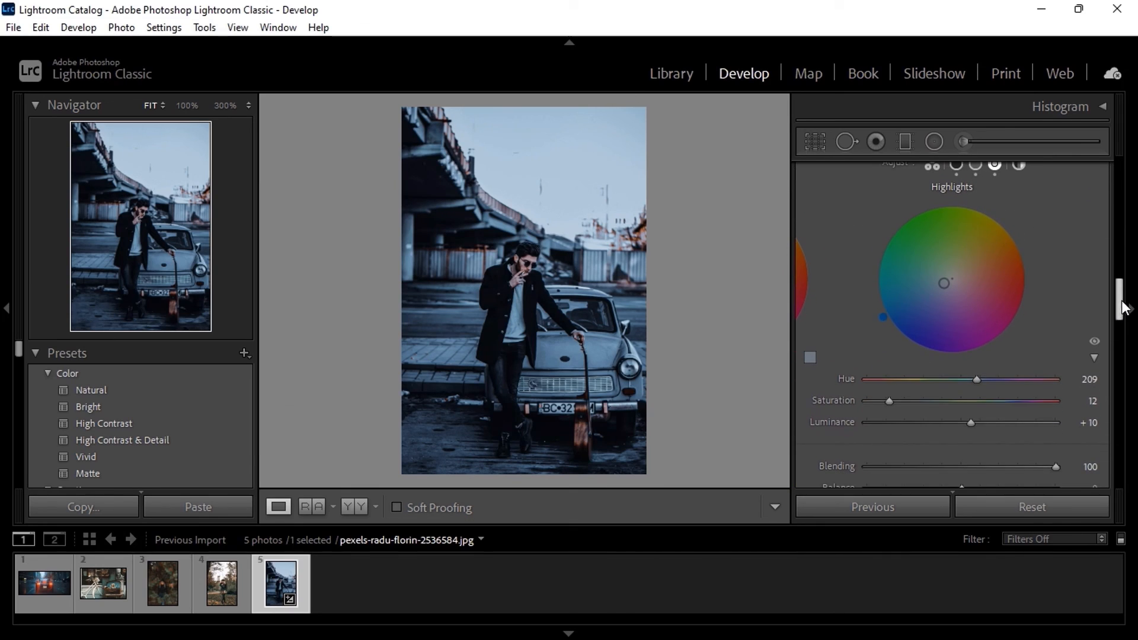
{"action": "left_click", "coordinate": [974, 167]}
{"action": "left_click", "coordinate": [956, 167]}
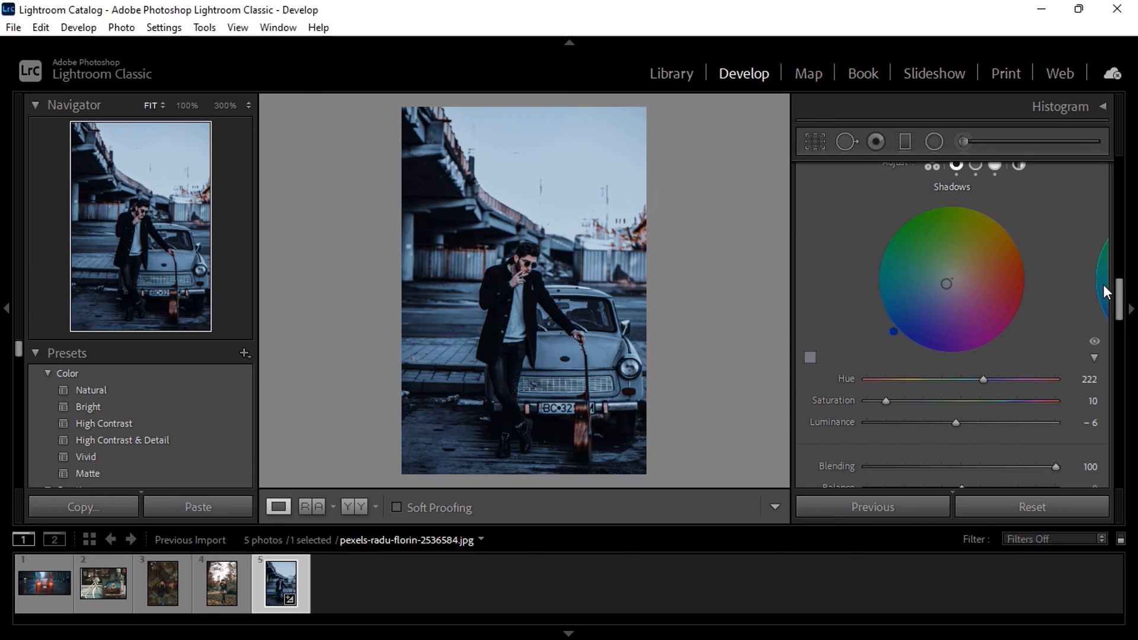
{"action": "left_click_drag", "start_coordinate": [1125, 306], "coordinate": [1128, 474]}
{"action": "key", "text": "y"}
{"action": "key", "text": "y"}
Export the photo with the Export to DNG preset into the folder "lr preset for capureme" under D:, PRESET FO LR, 03_B&W_Soft Skin
{"action": "left_click", "coordinate": [13, 28]}
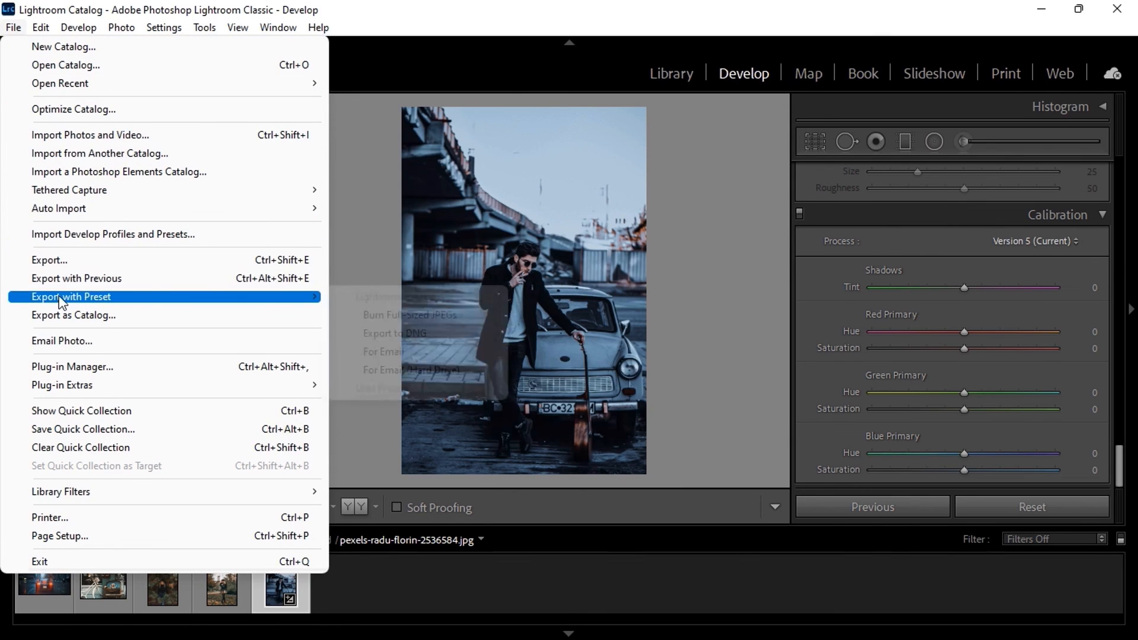
{"action": "mouse_move", "coordinate": [67, 296]}
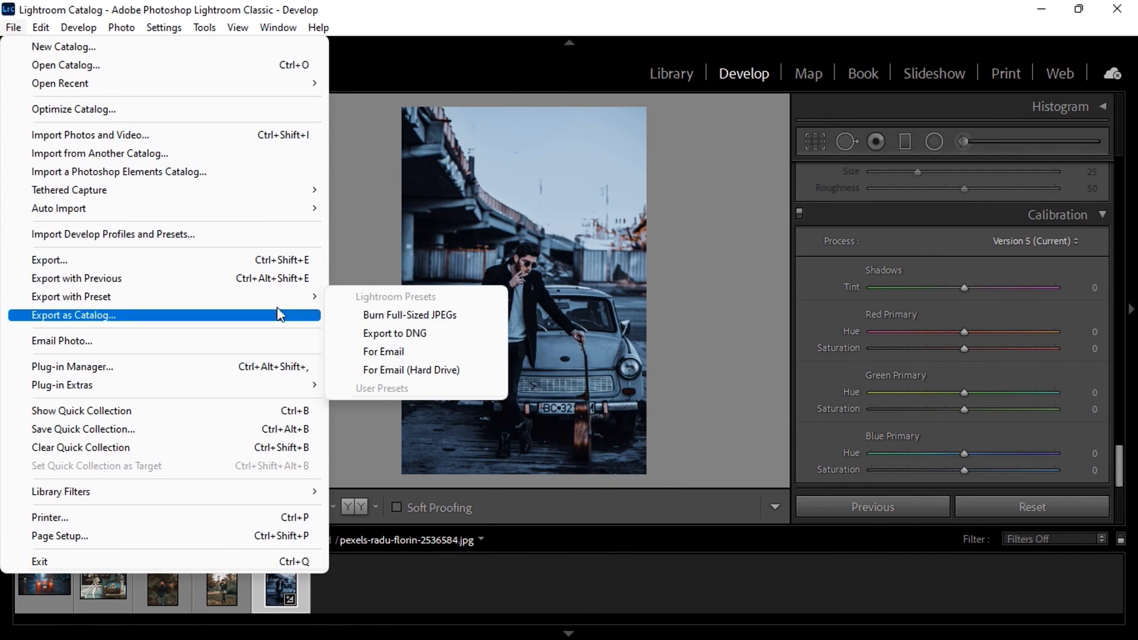
{"action": "left_click", "coordinate": [359, 334]}
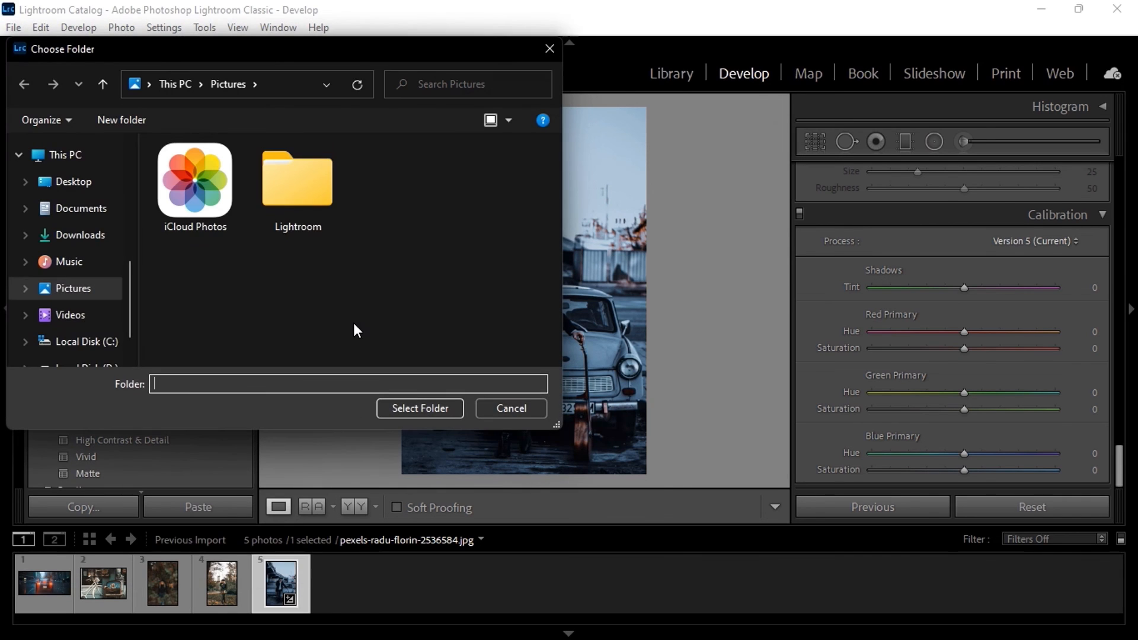
{"action": "scroll", "coordinate": [78, 314], "scroll_direction": "down", "scroll_amount": 1}
{"action": "left_click", "coordinate": [90, 338]}
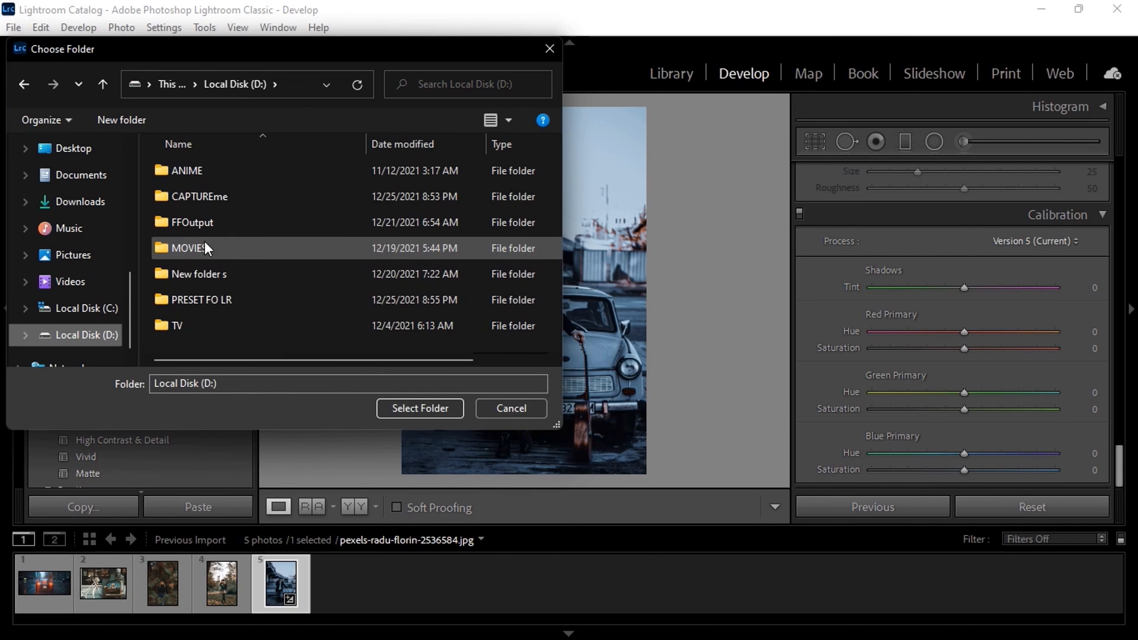
{"action": "double_click", "coordinate": [209, 290]}
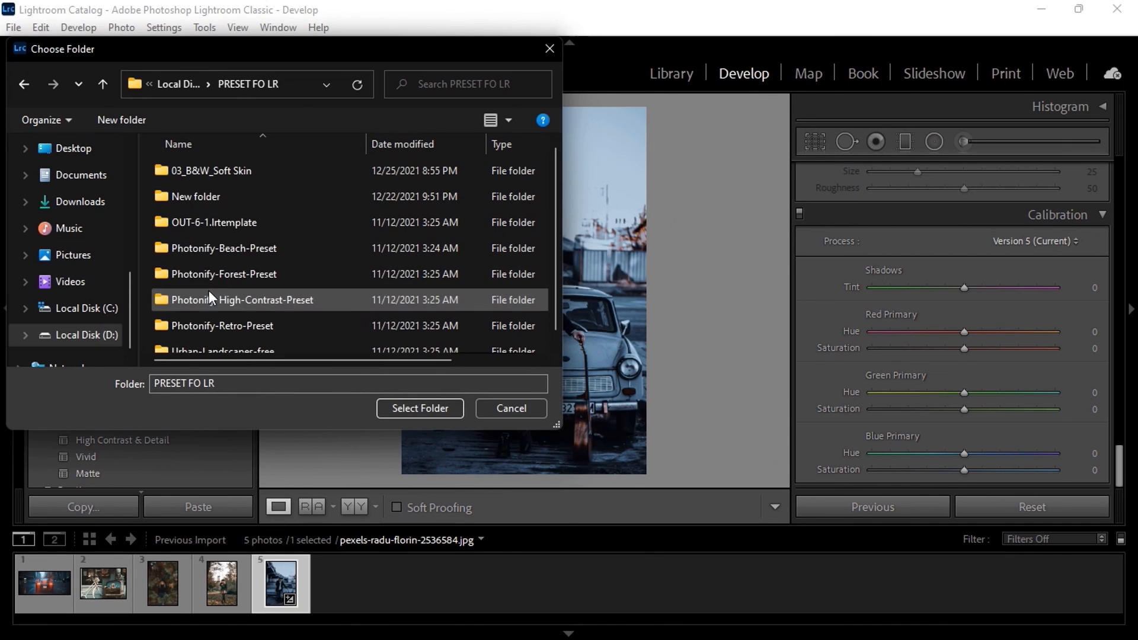
{"action": "left_click", "coordinate": [232, 179]}
{"action": "double_click", "coordinate": [231, 176]}
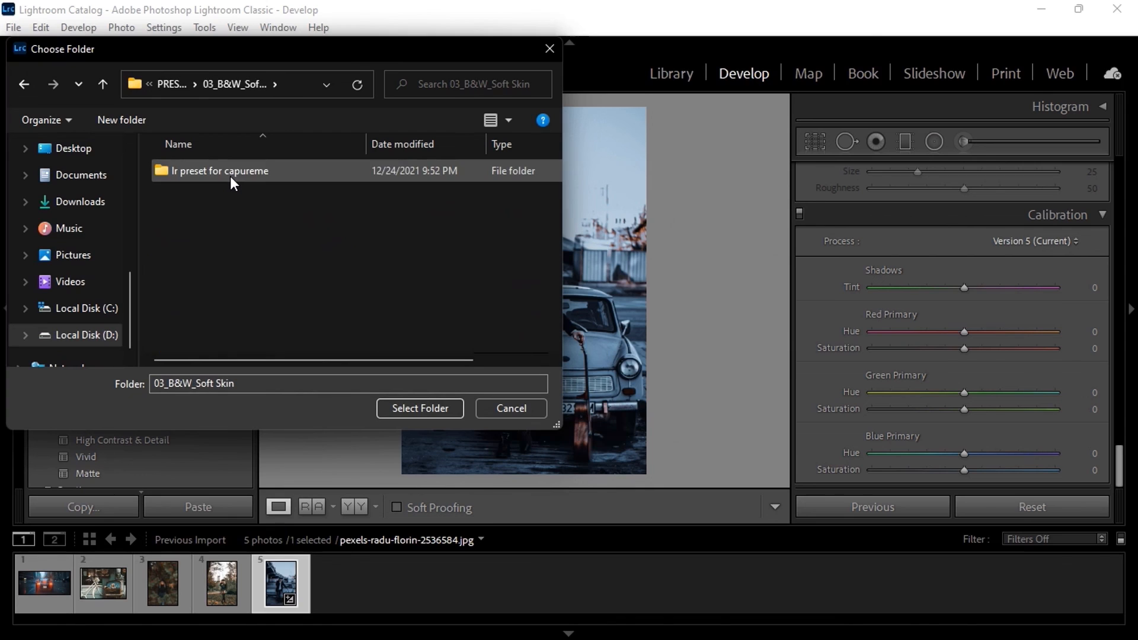
{"action": "left_click", "coordinate": [230, 176]}
{"action": "double_click", "coordinate": [231, 176]}
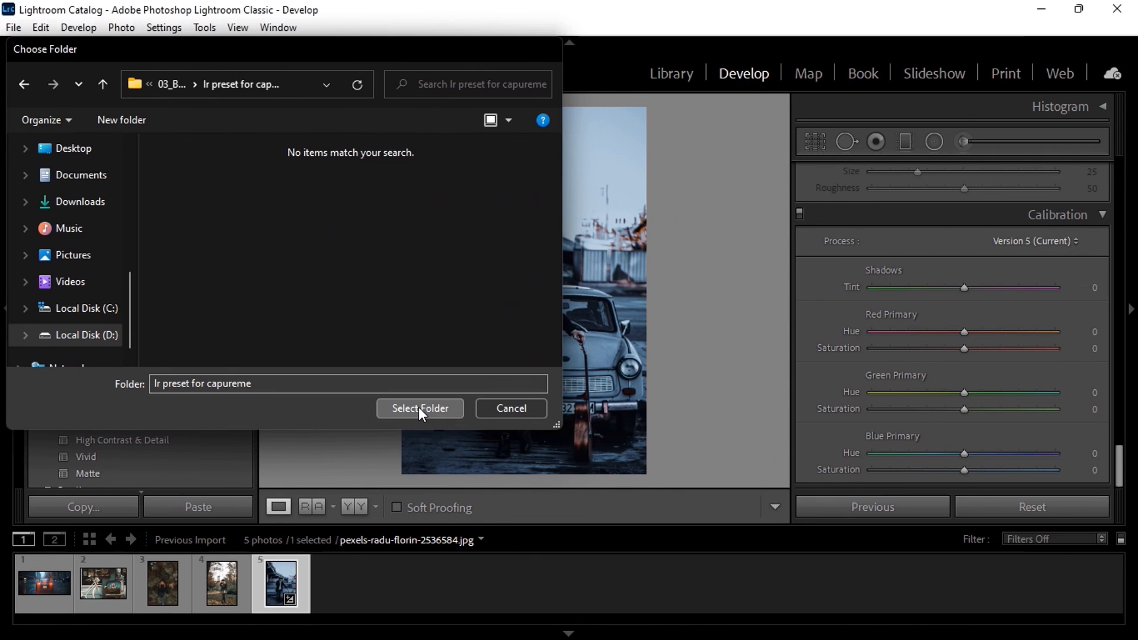
{"action": "left_click", "coordinate": [419, 407]}
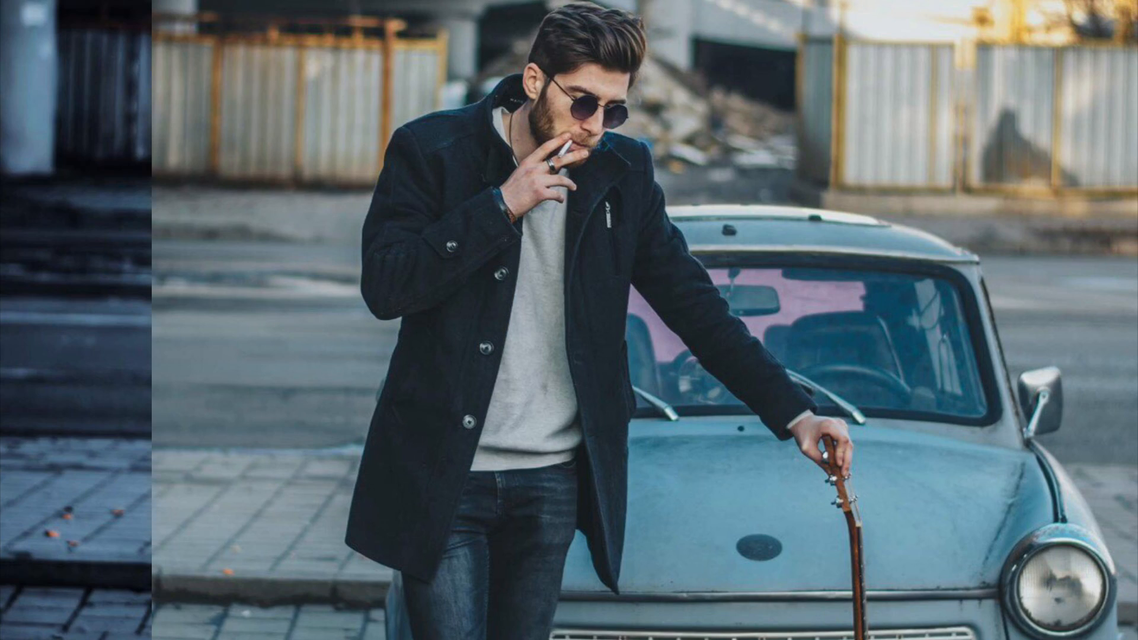